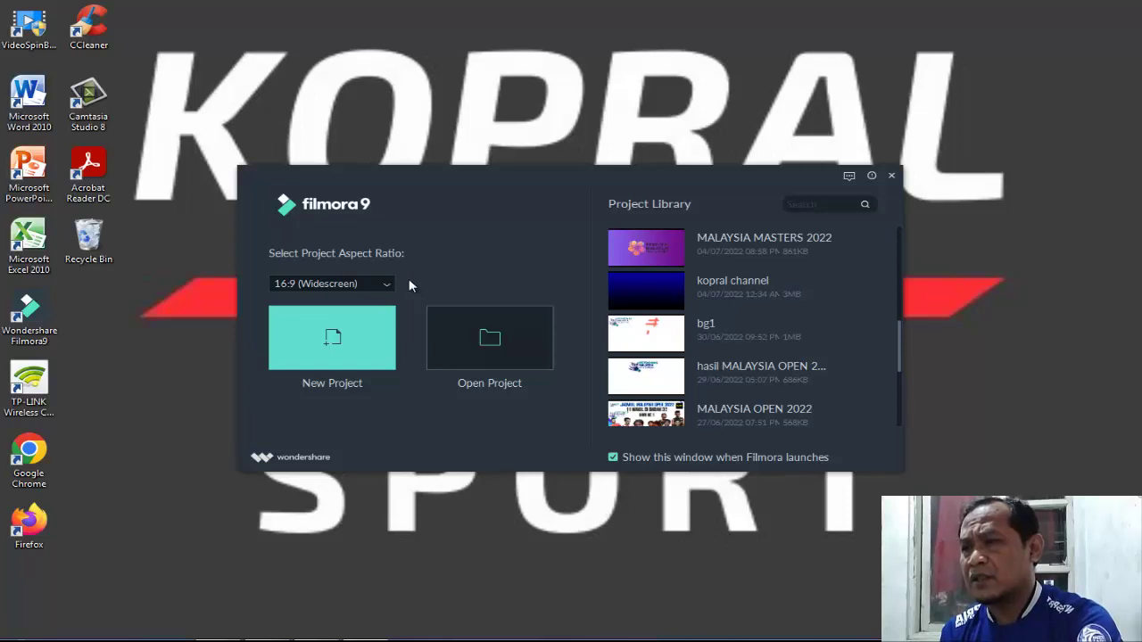
Create a new 16:9 widescreen project and import all the loose logo images from the Downloads folder.
click(332, 343)
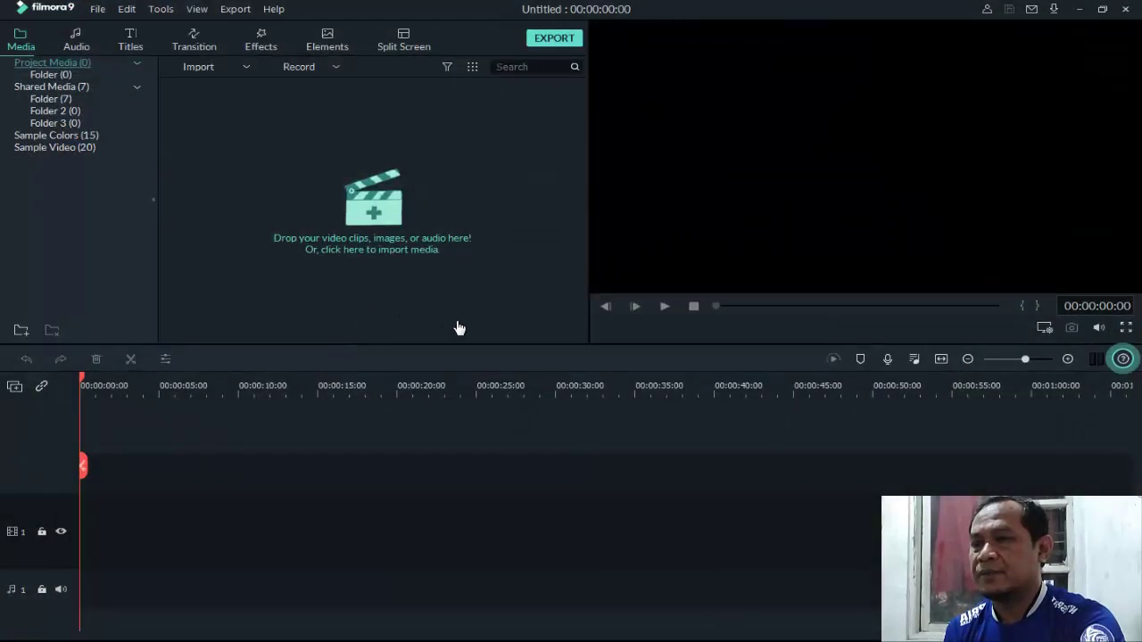
click(198, 69)
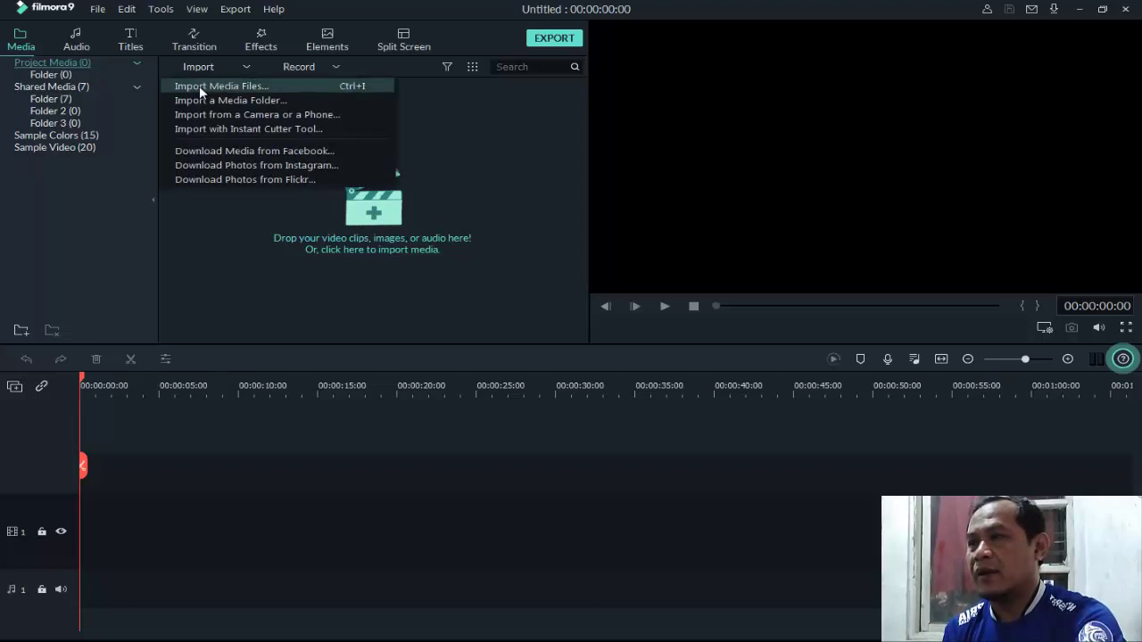
click(199, 85)
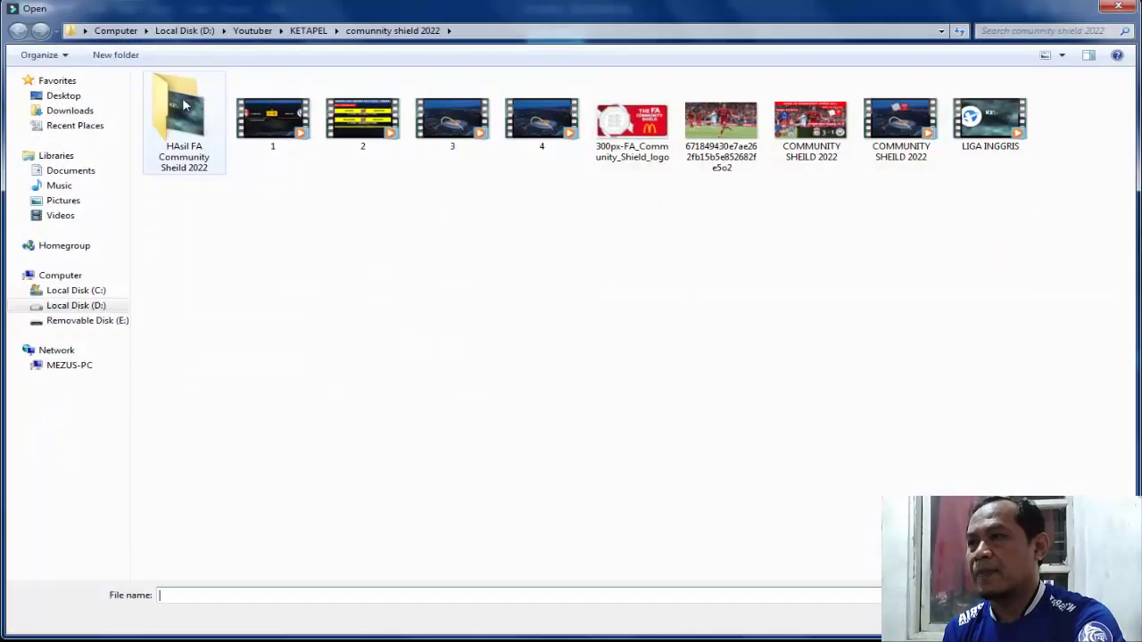
click(90, 112)
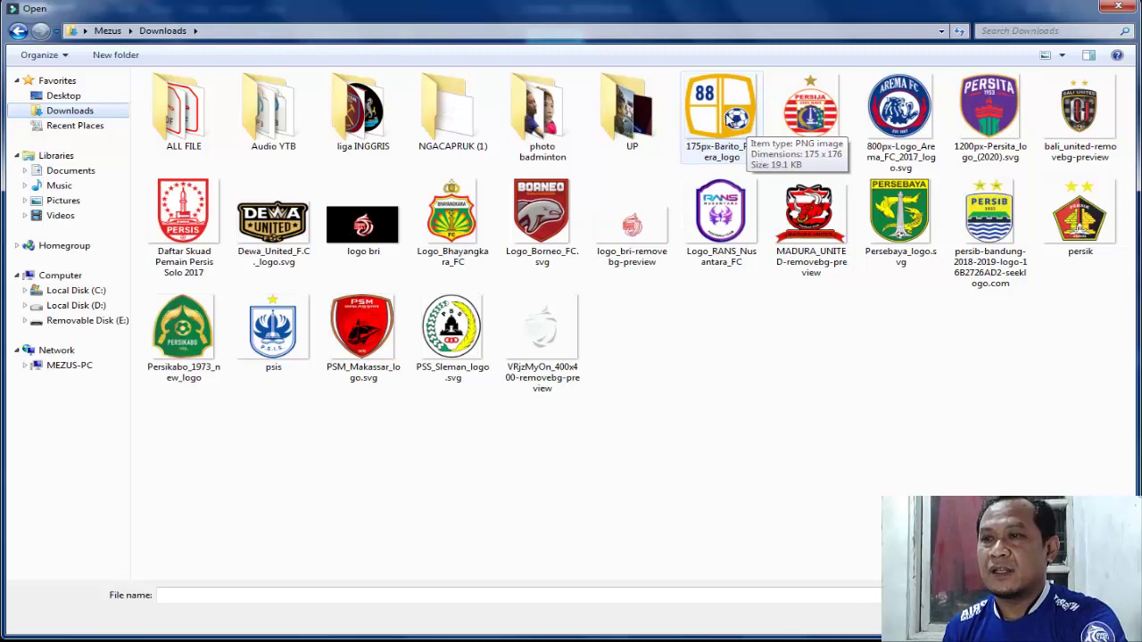
click(738, 125)
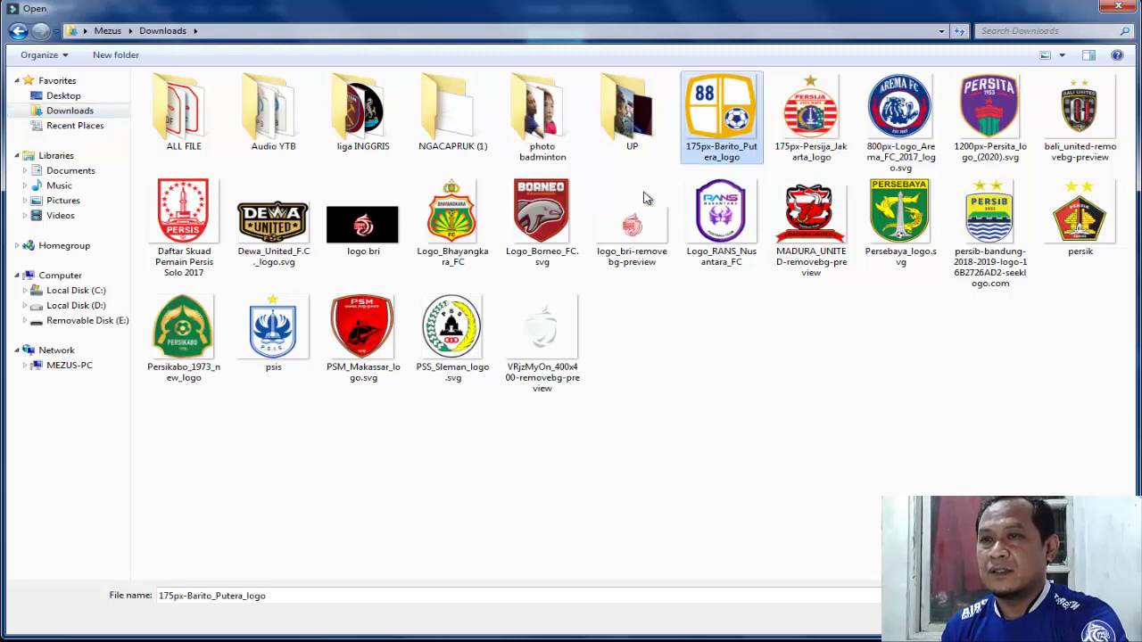
shift+click(555, 335)
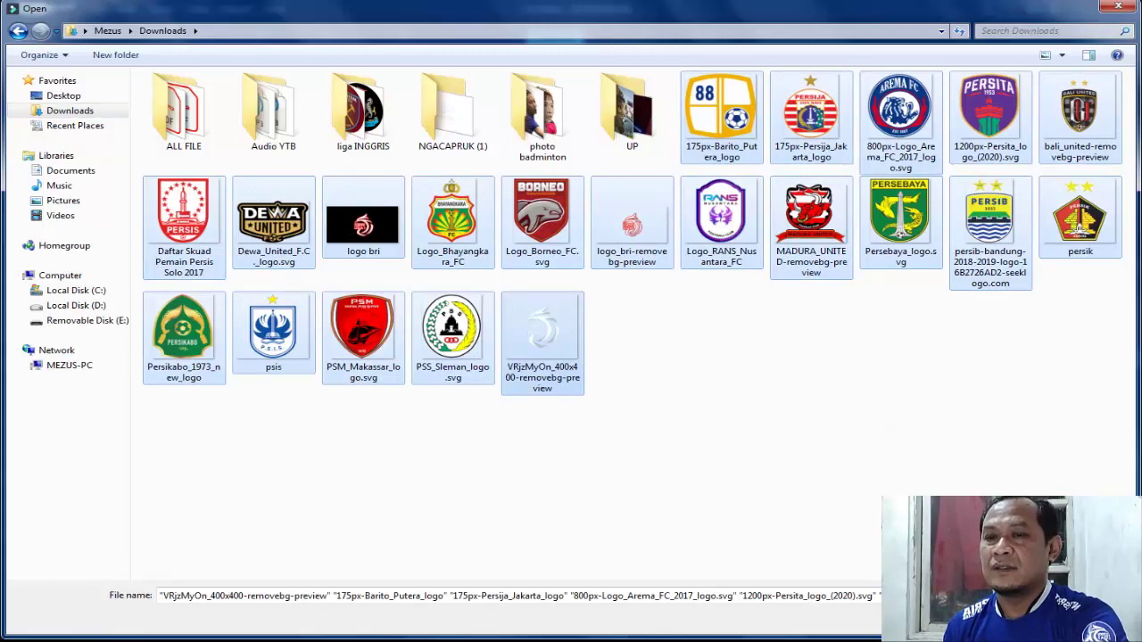
key(Return)
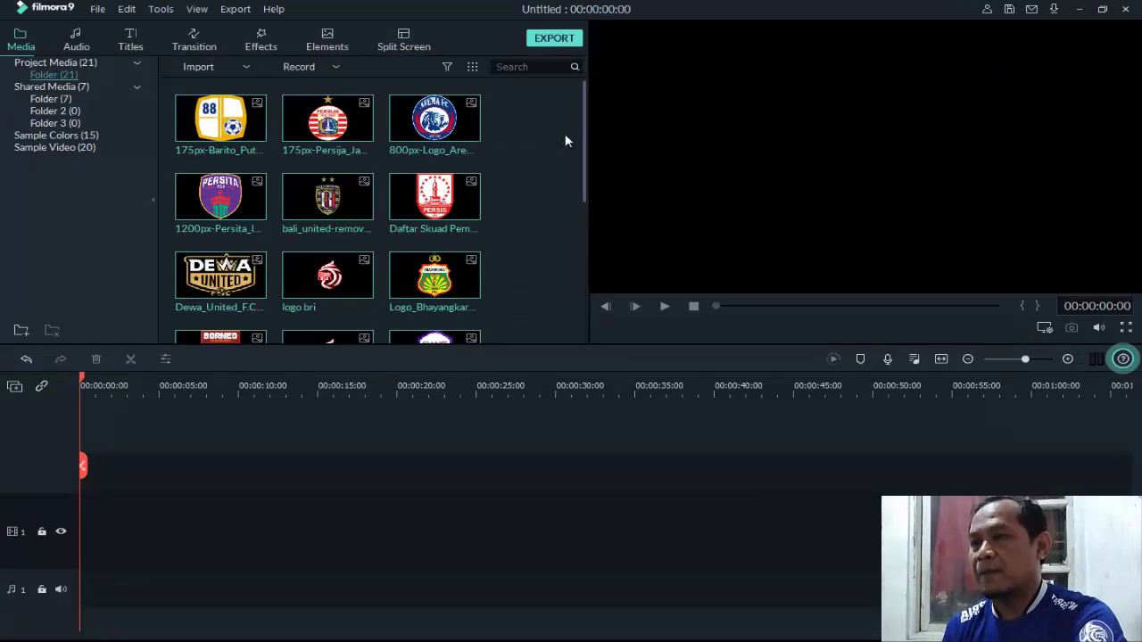
mouse_move(585, 132)
mouse_down()
mouse_move(587, 287)
mouse_move(592, 264)
mouse_move(567, 209)
mouse_move(565, 127)
mouse_up()
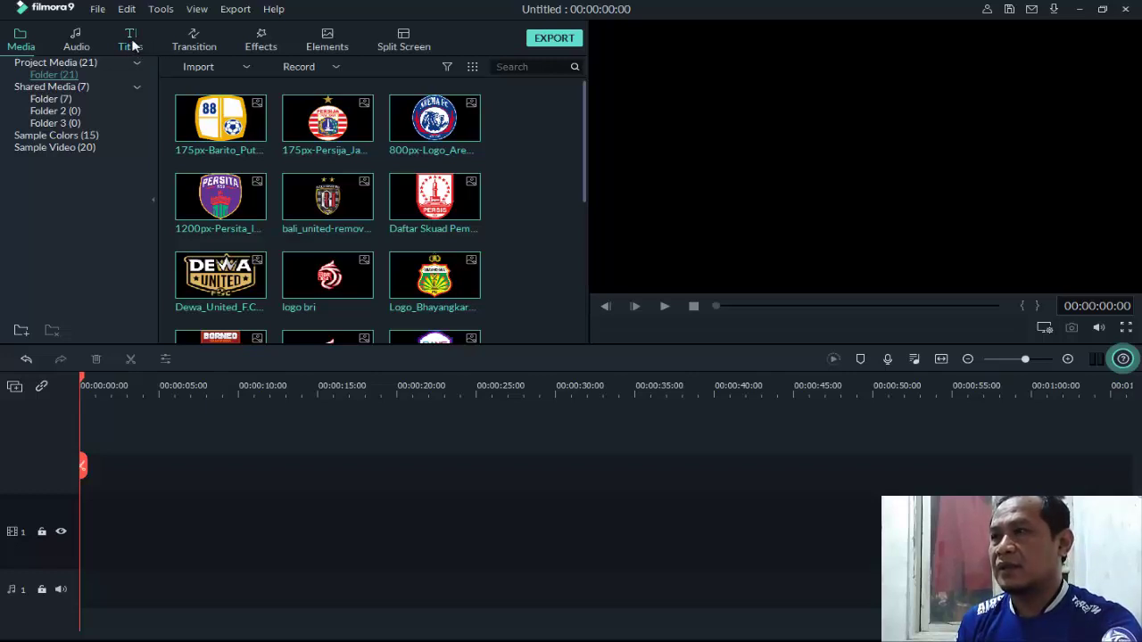
Add New Title 36 from the New Concept titles to the start of the video track and play it from the beginning.
click(130, 44)
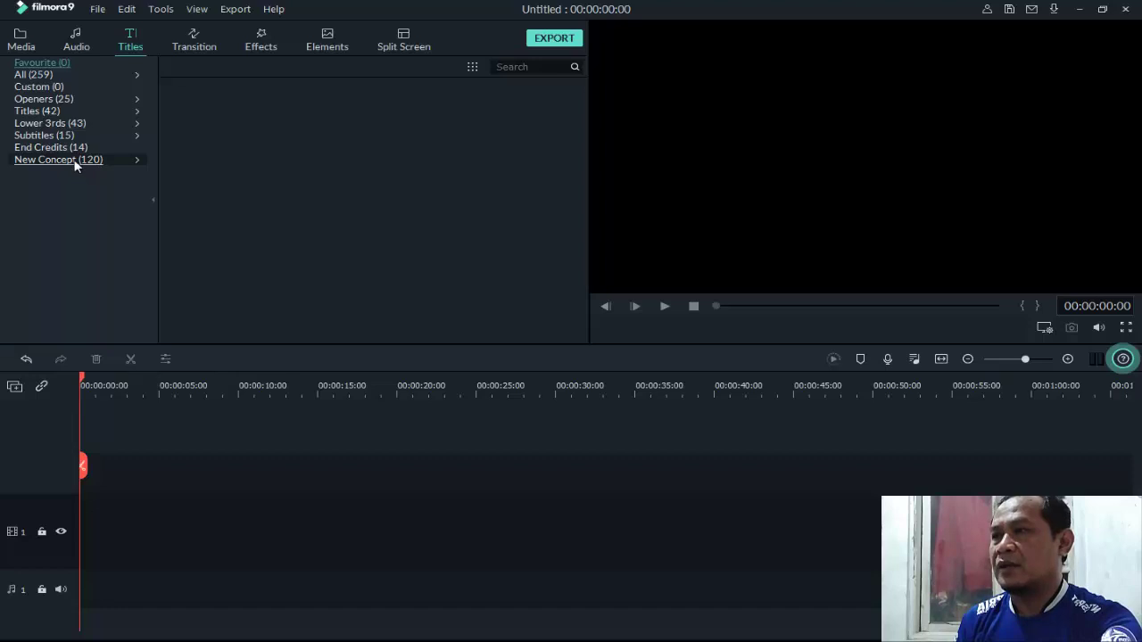
click(72, 160)
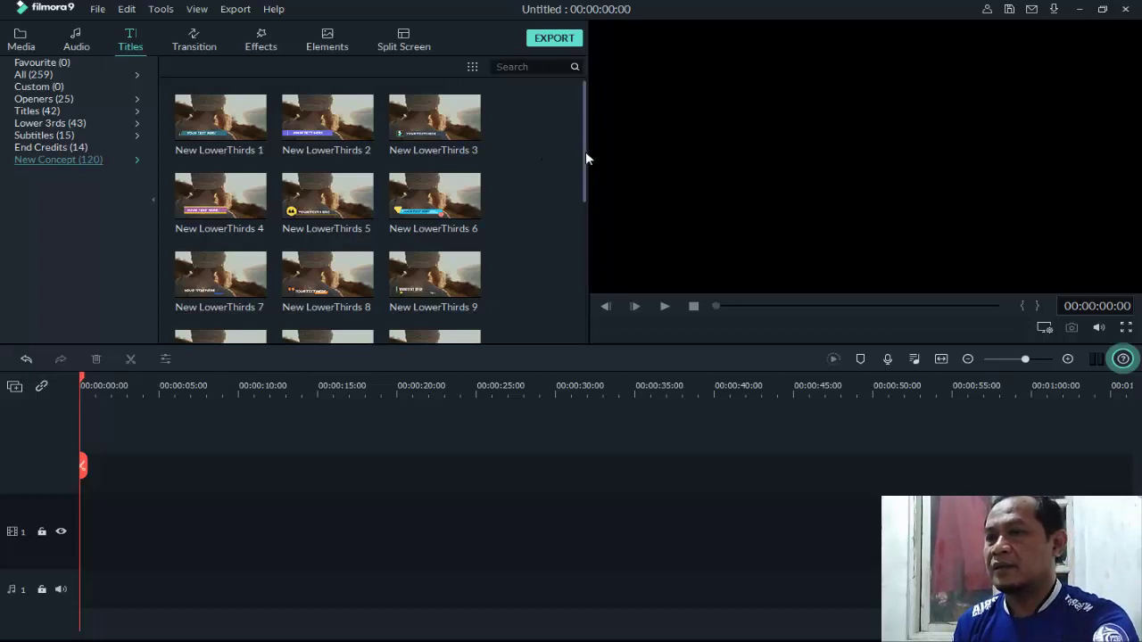
drag(589, 161, 574, 321)
scroll(589, 181, down, 1)
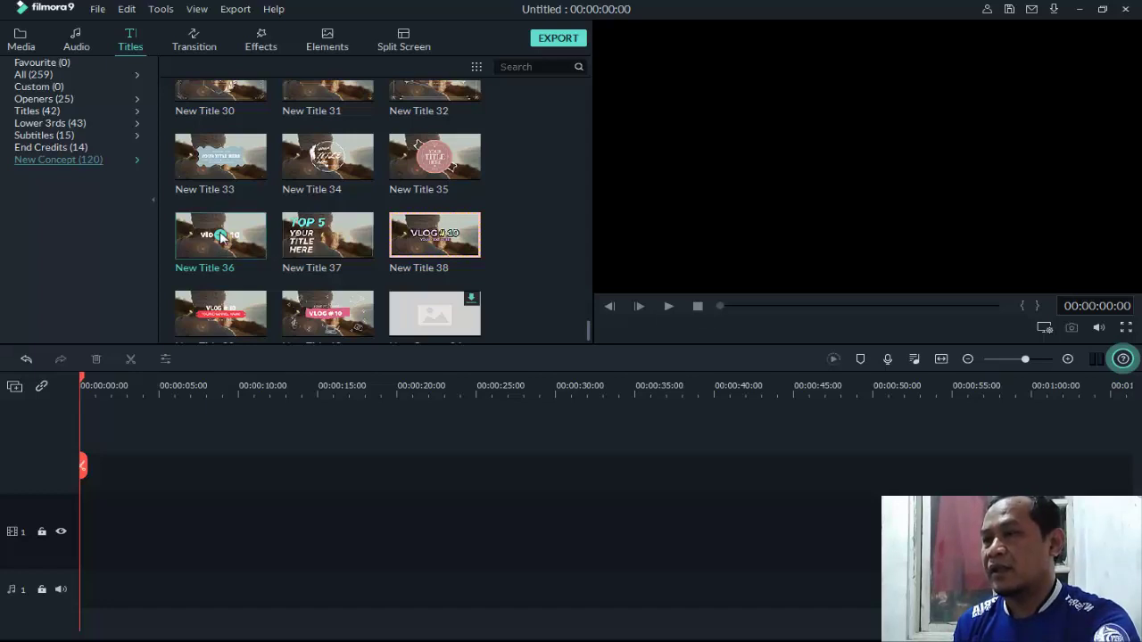
click(221, 234)
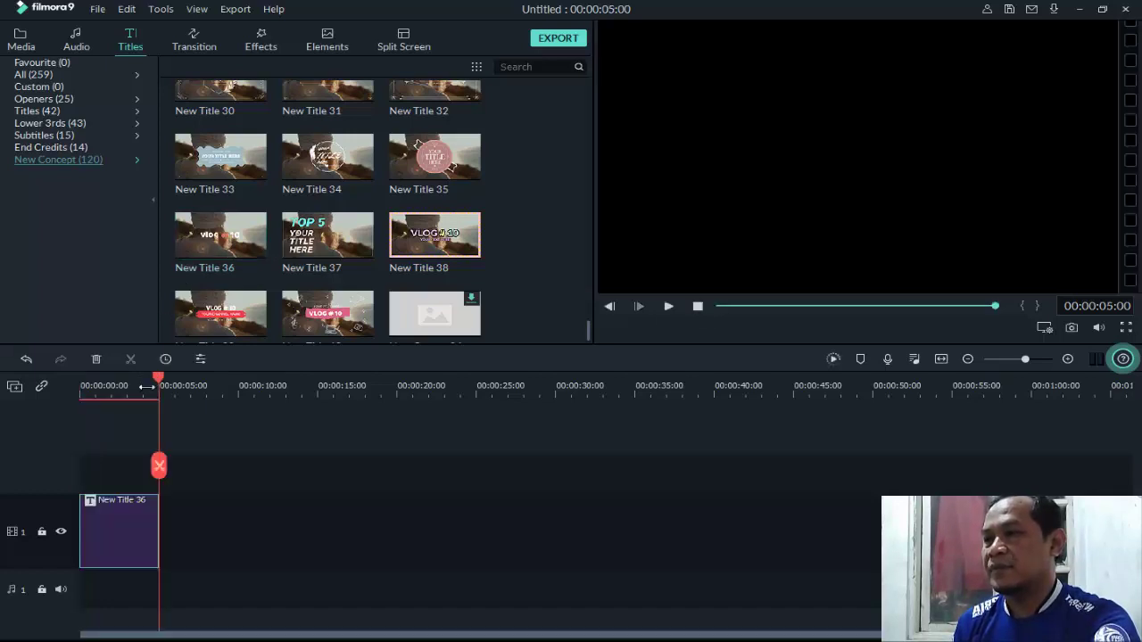
drag(156, 379, 68, 425)
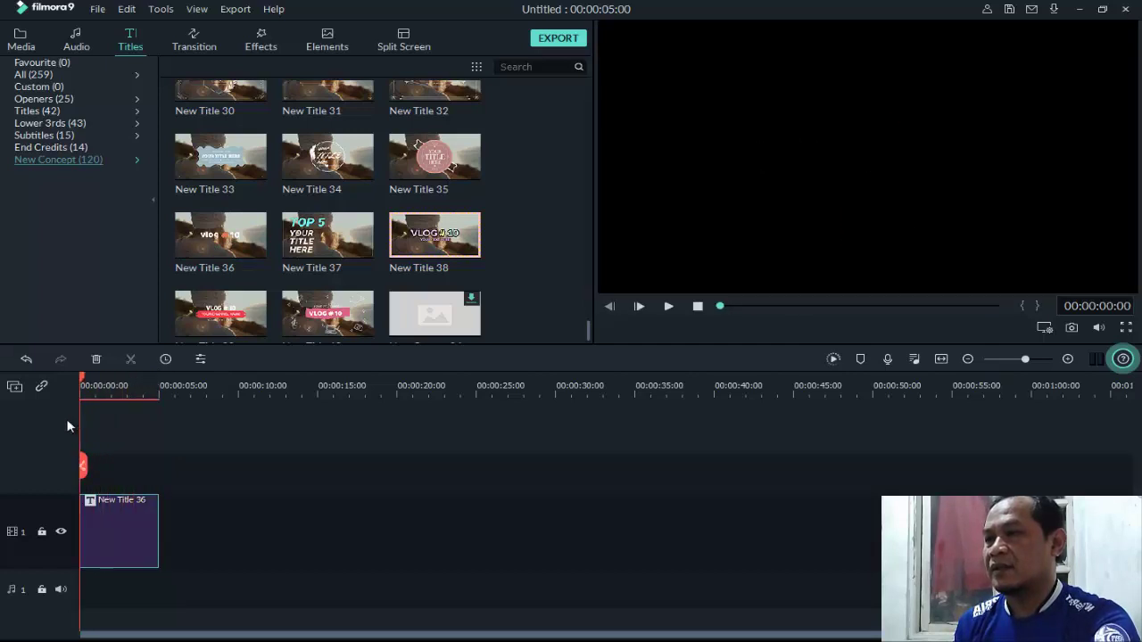
click(669, 307)
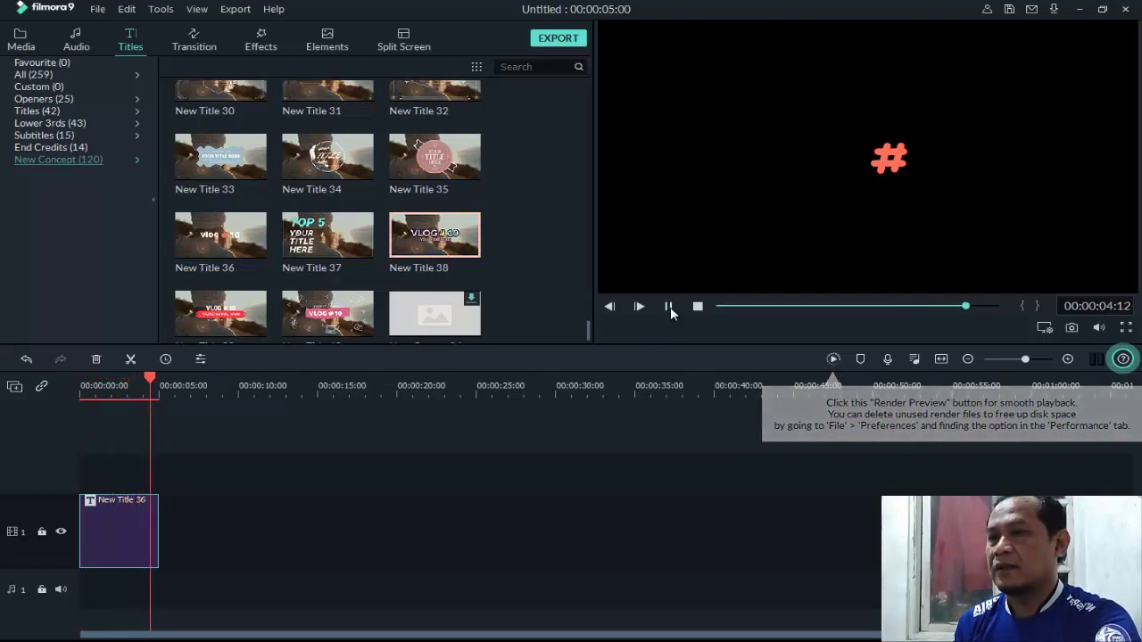
Replace the title's "10" text with "SPORT" and shift it clear of the # symbol.
click(121, 387)
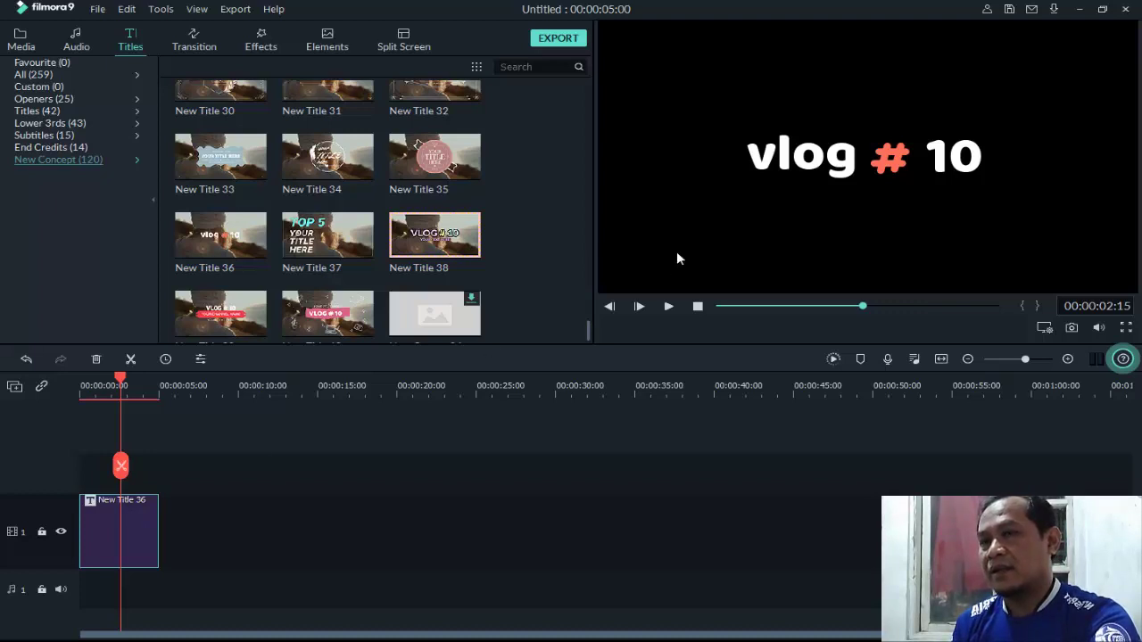
click(954, 154)
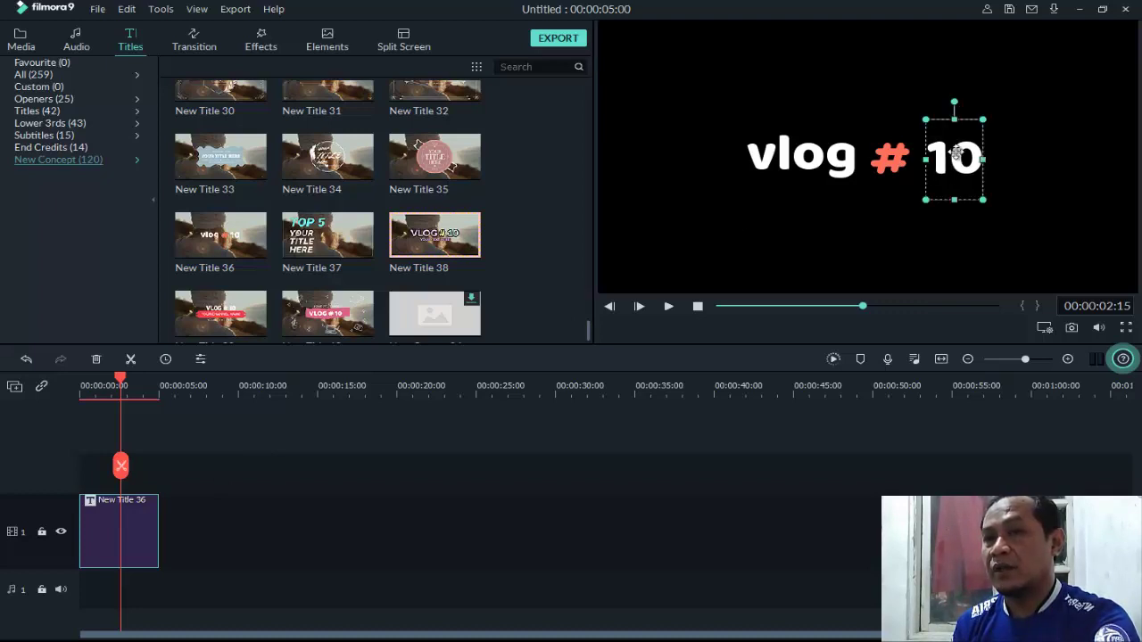
double_click(951, 153)
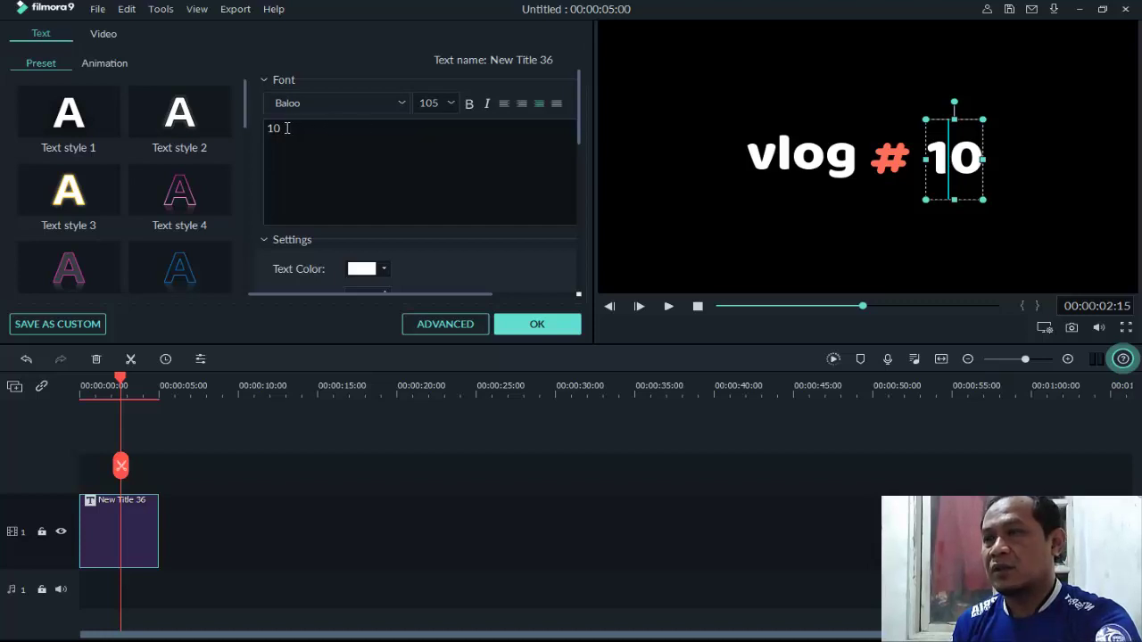
drag(286, 127, 266, 127)
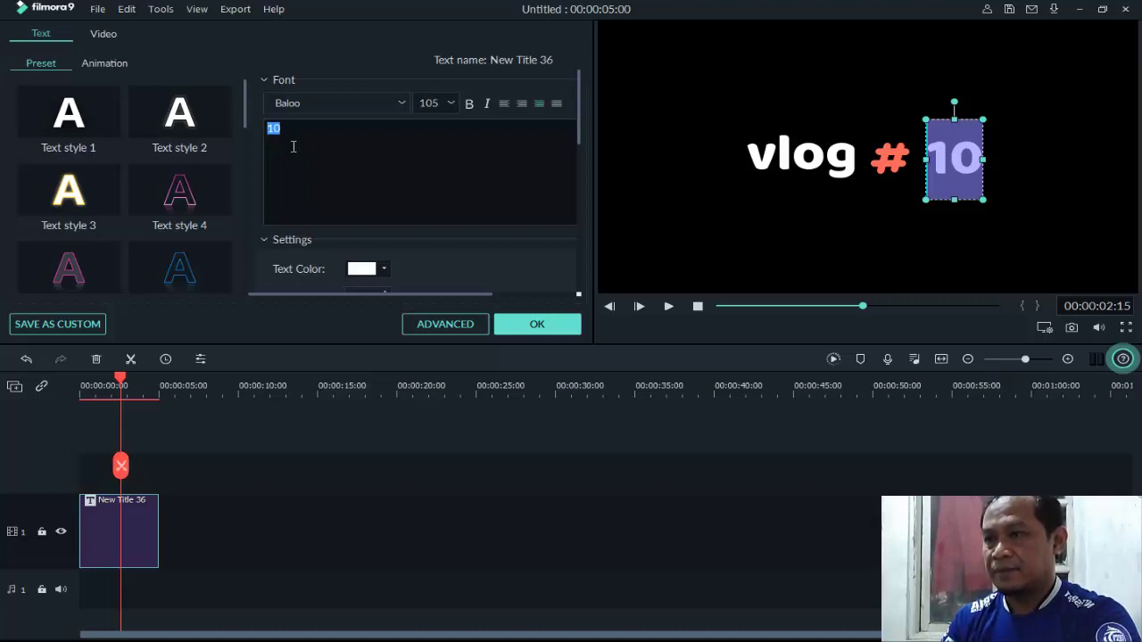
text(SPORT)
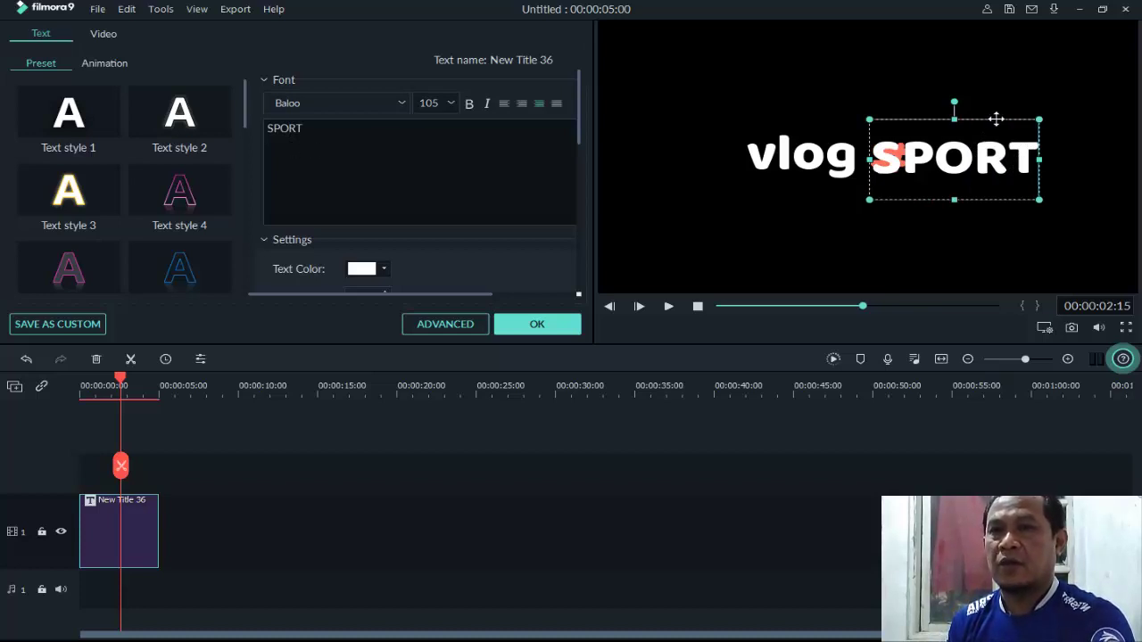
drag(996, 118, 1044, 117)
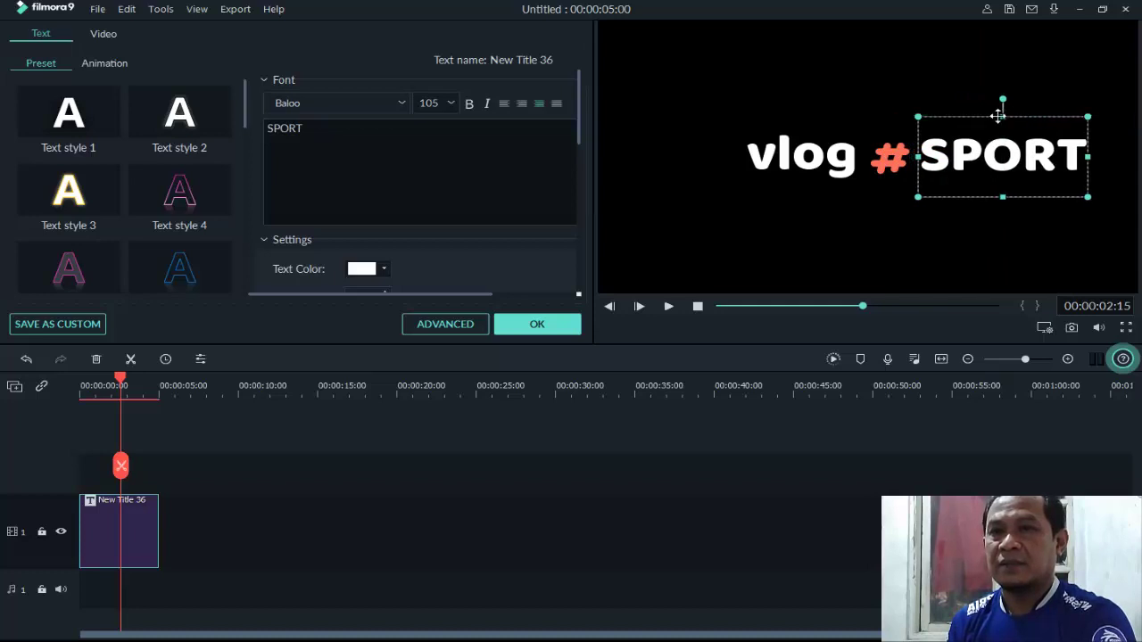
click(958, 82)
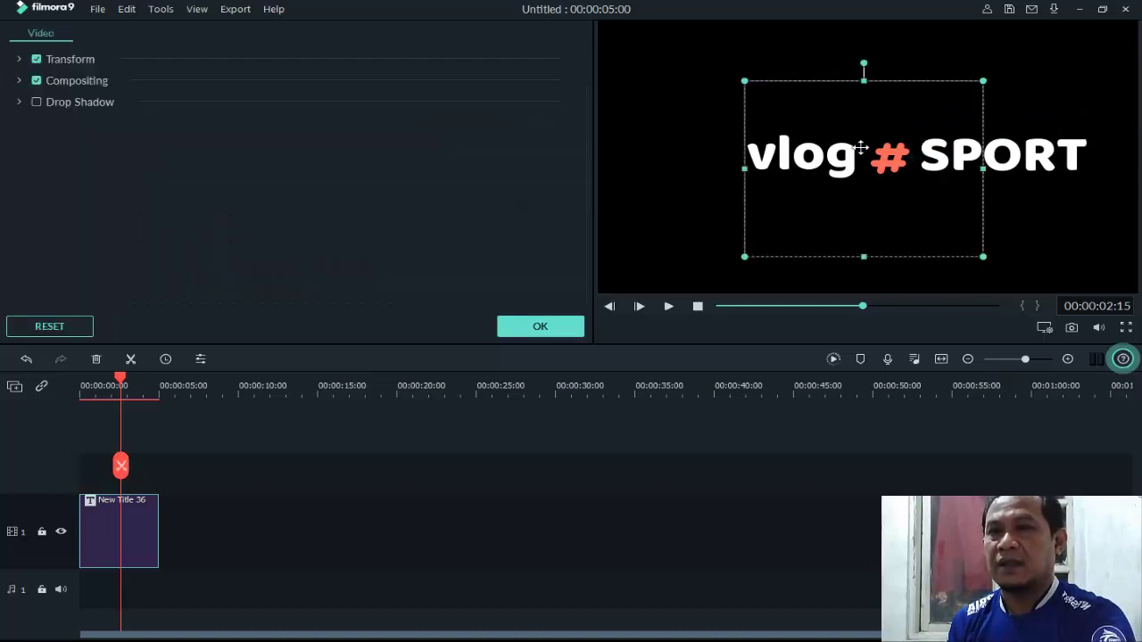
Replace the title's "vlog" text with "KOPRAL", shift it clear of the # symbol, and accept the title edits.
click(795, 155)
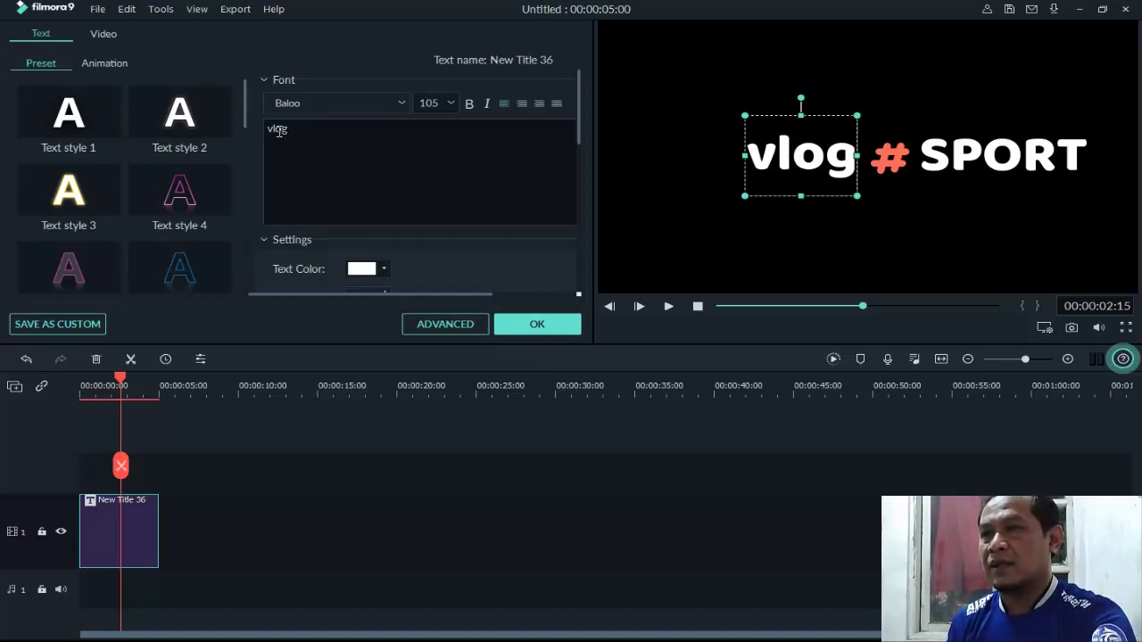
double_click(278, 131)
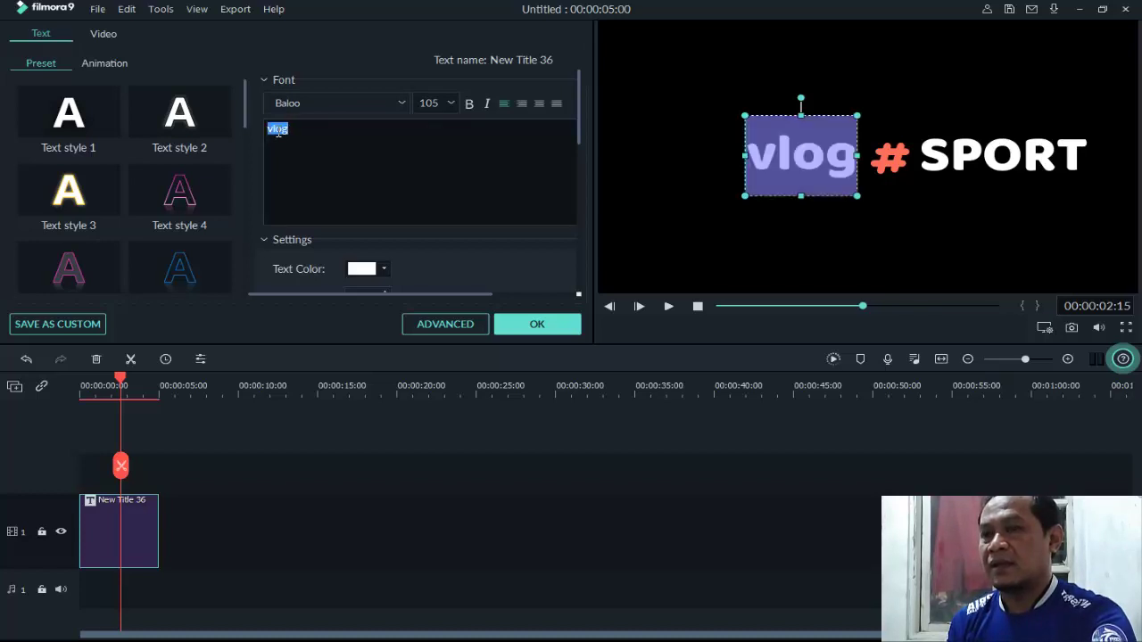
text(KOPRAL)
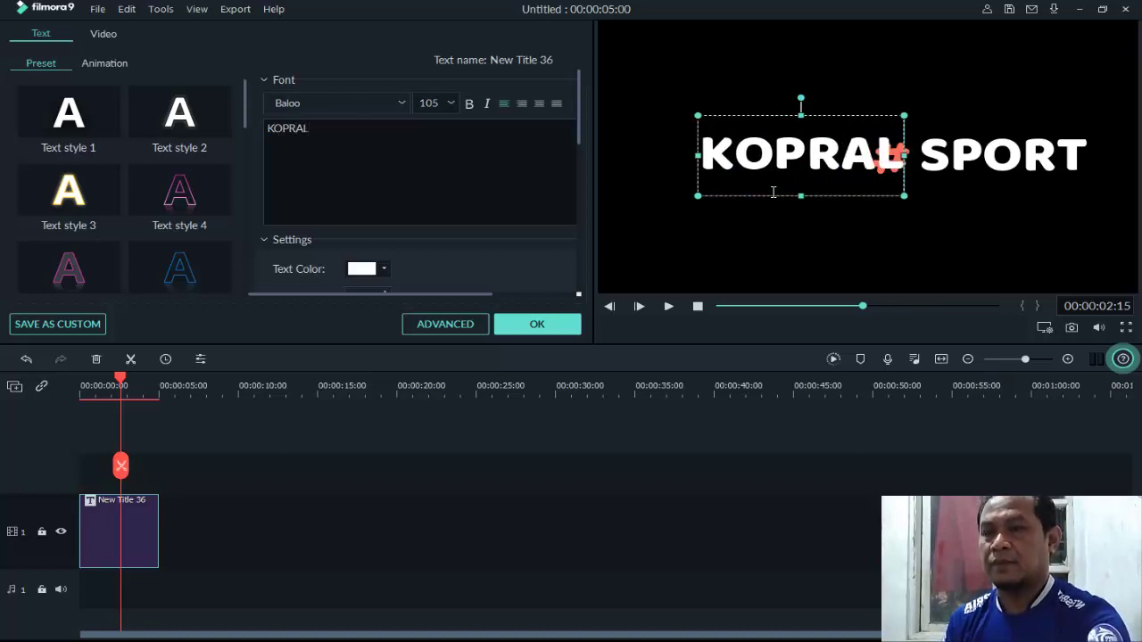
drag(764, 193, 725, 201)
click(900, 241)
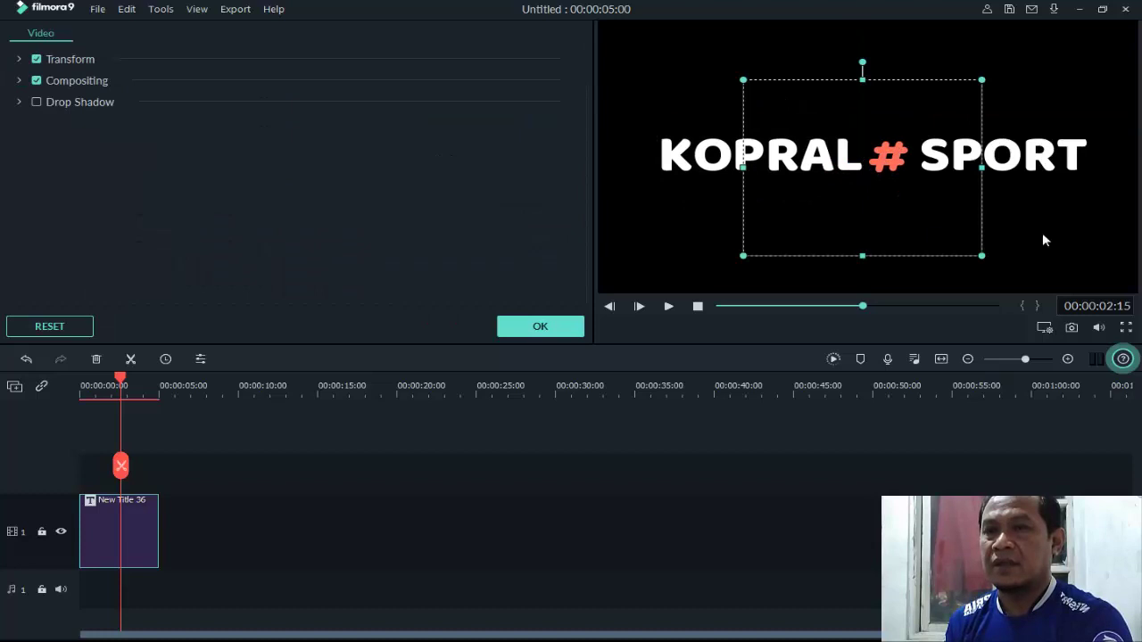
click(1042, 235)
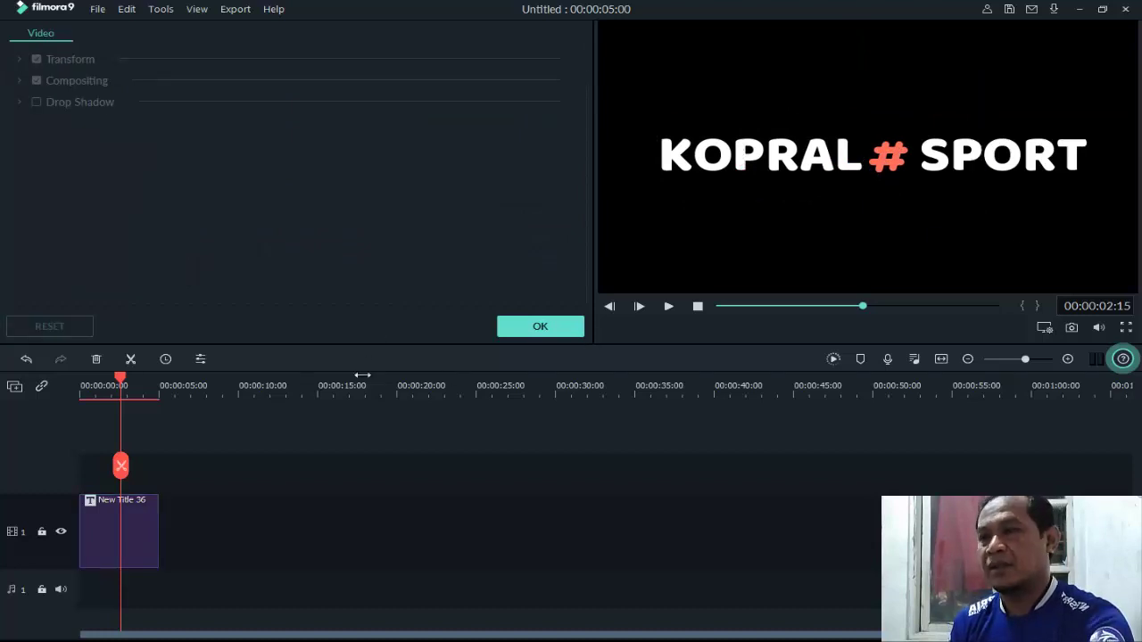
click(554, 331)
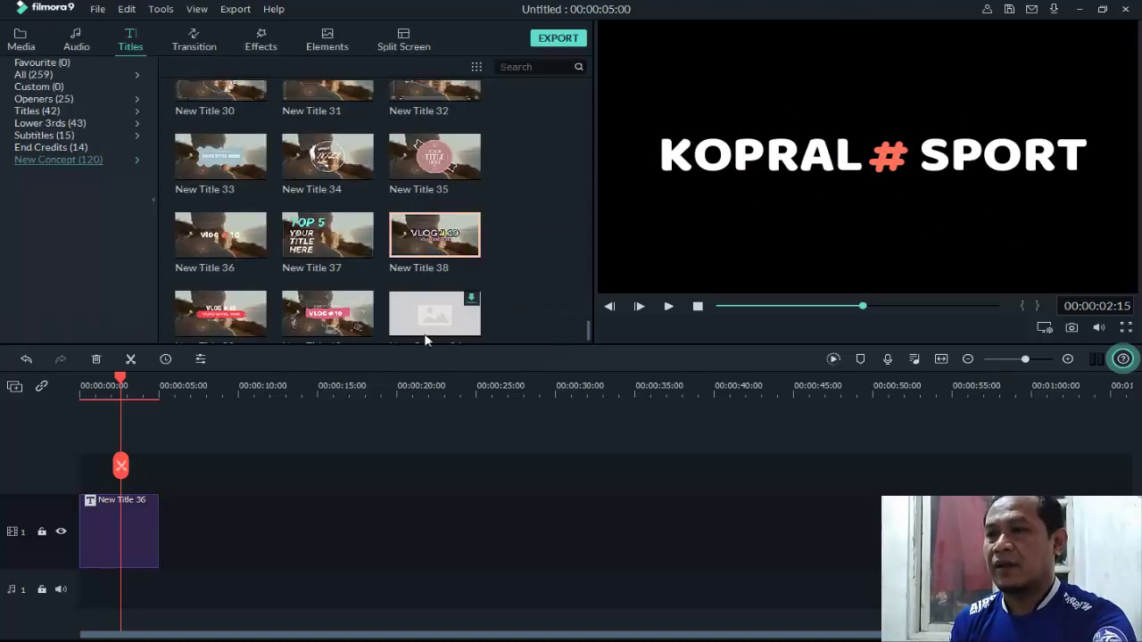
Play the edited KOPRAL # SPORT title from the beginning to check its animation.
click(101, 394)
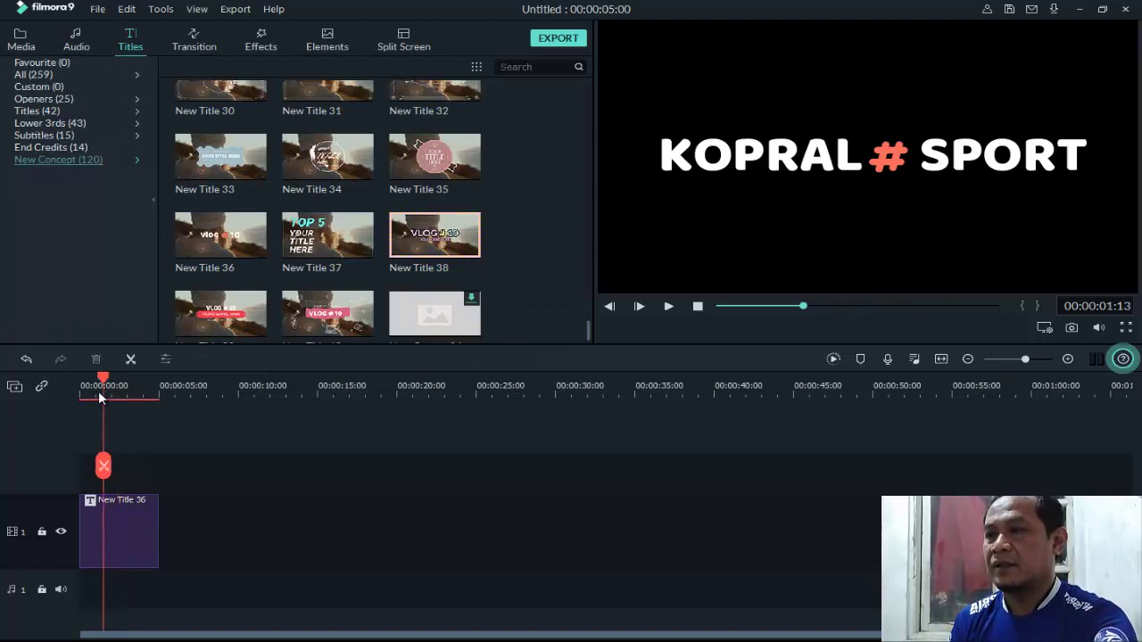
drag(98, 390, 72, 401)
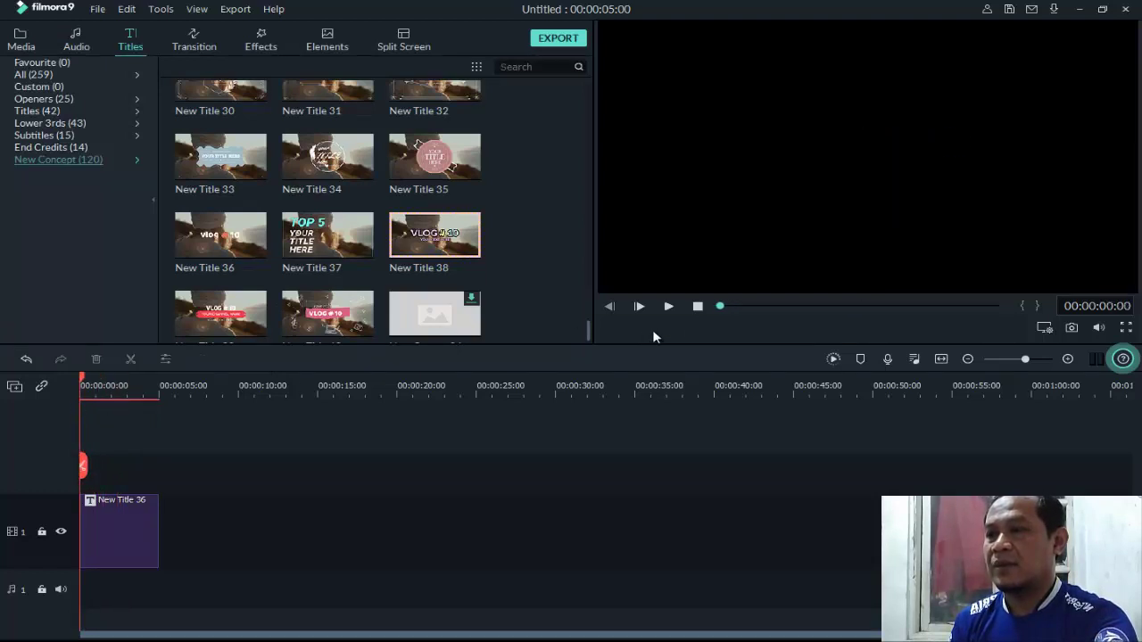
click(668, 306)
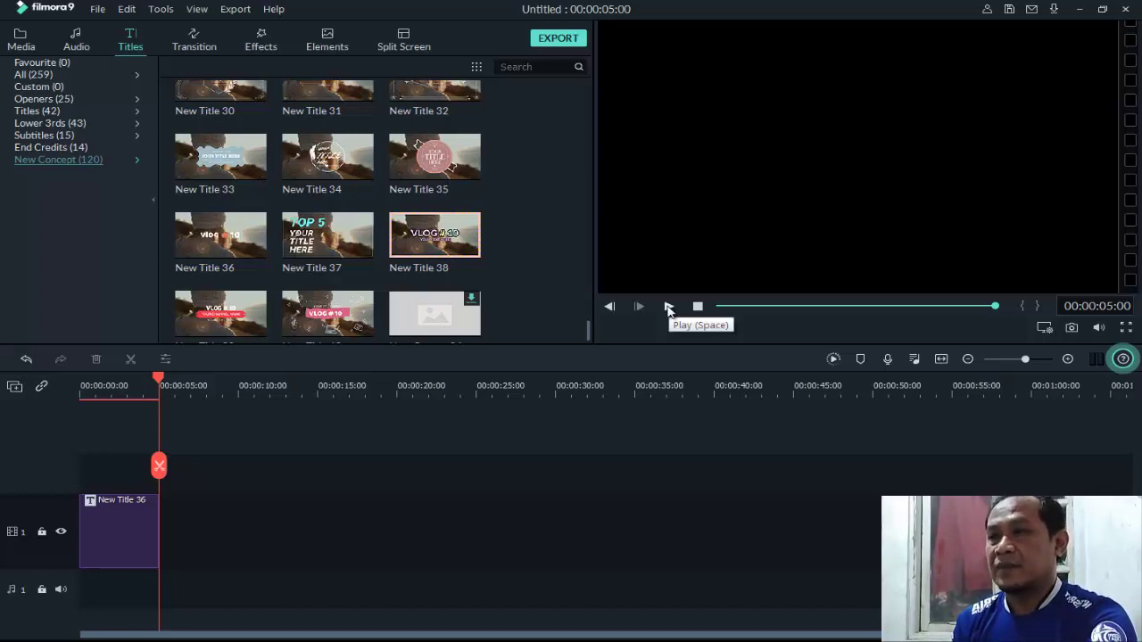
Add the imported logo_bri-removebg-preview image to the video track directly after the title clip.
click(20, 42)
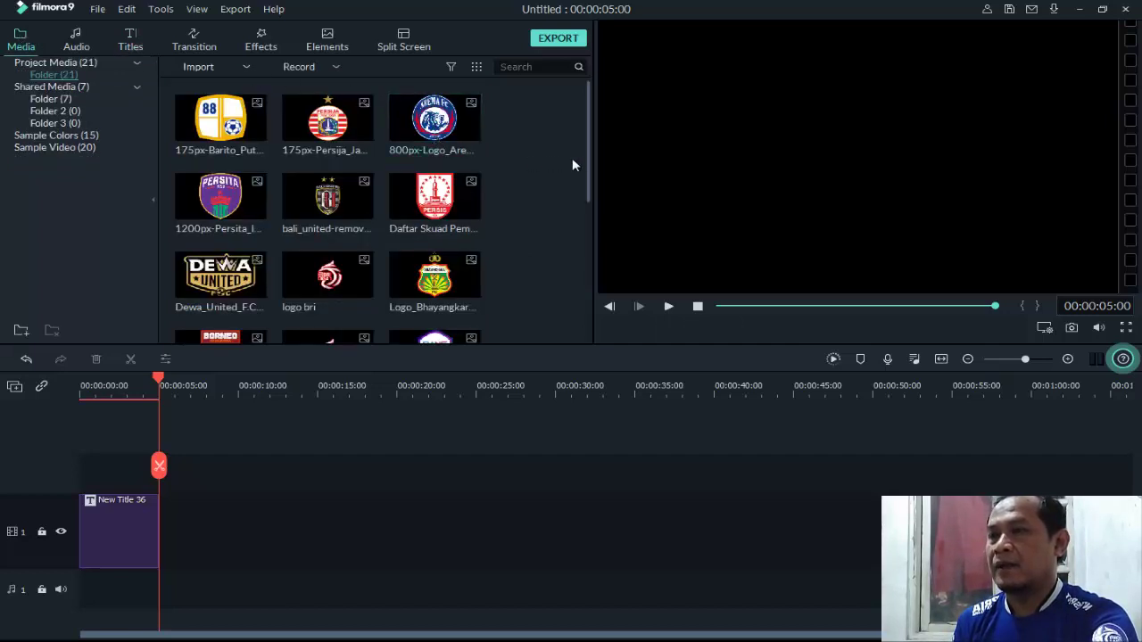
drag(589, 156, 590, 209)
click(330, 246)
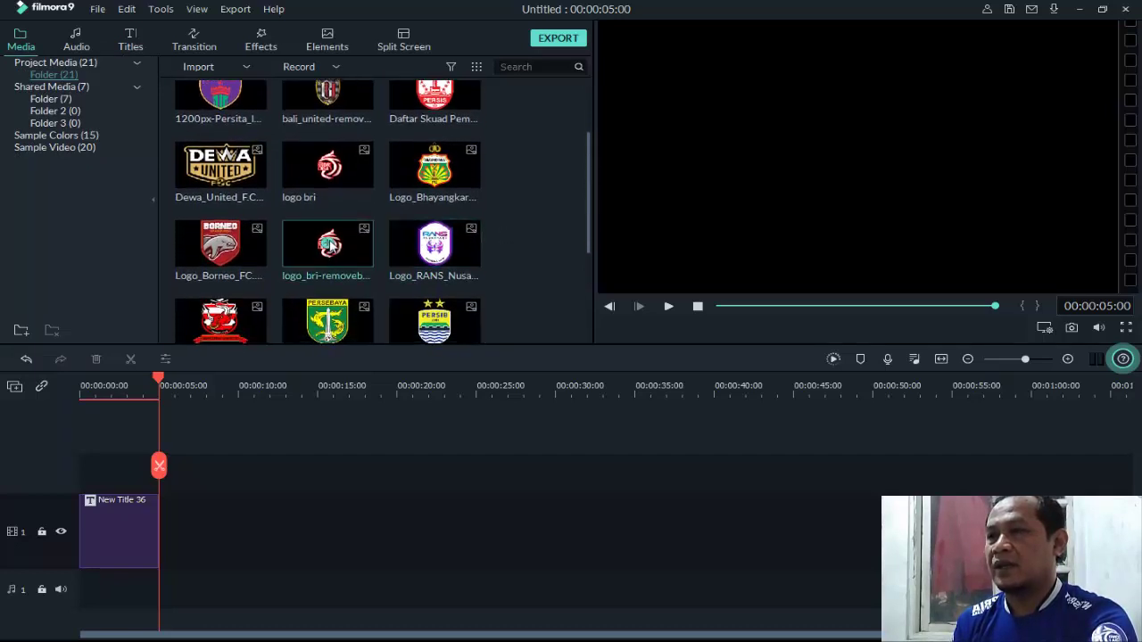
click(330, 245)
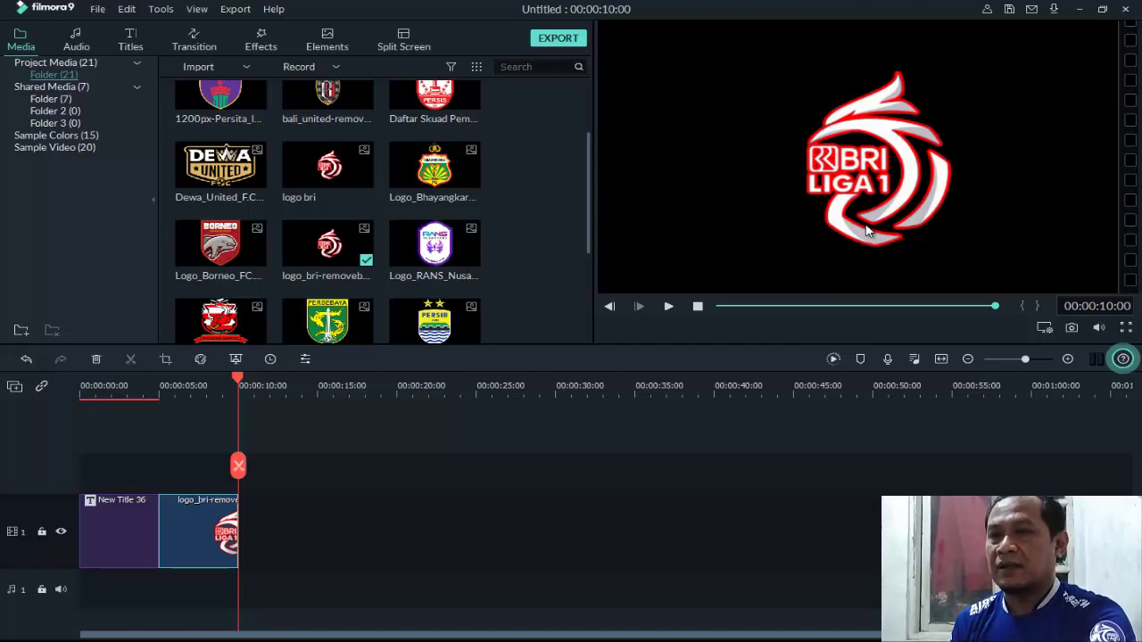
Try the Bounce to zoom in 1 motion on the BRI Liga 1 logo clip, and settle on the Boom! motion.
double_click(203, 517)
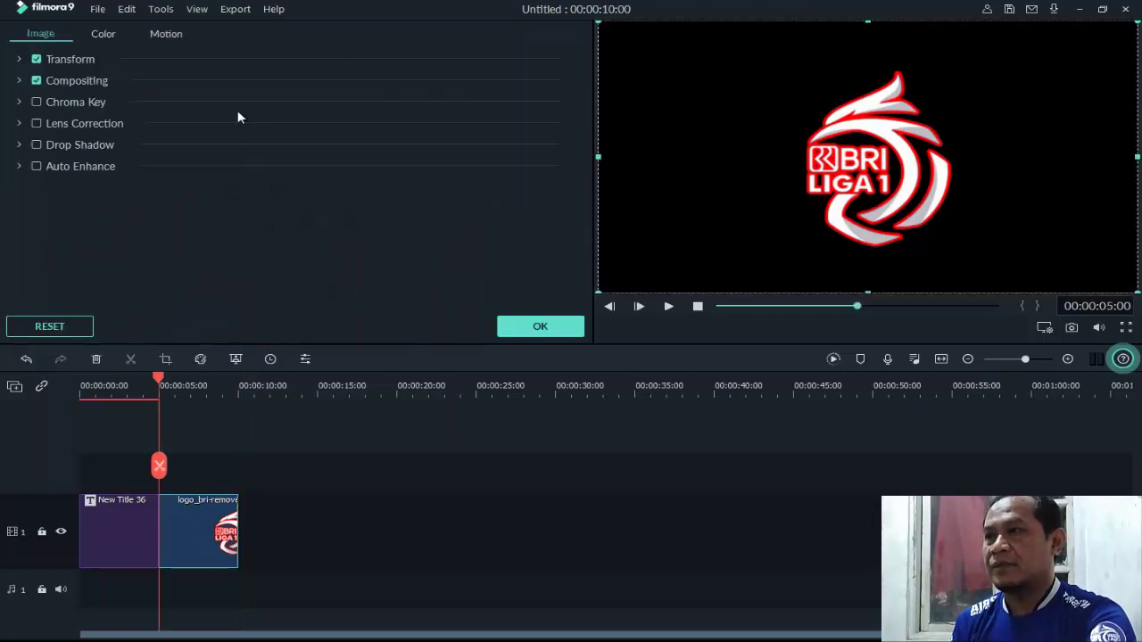
click(166, 40)
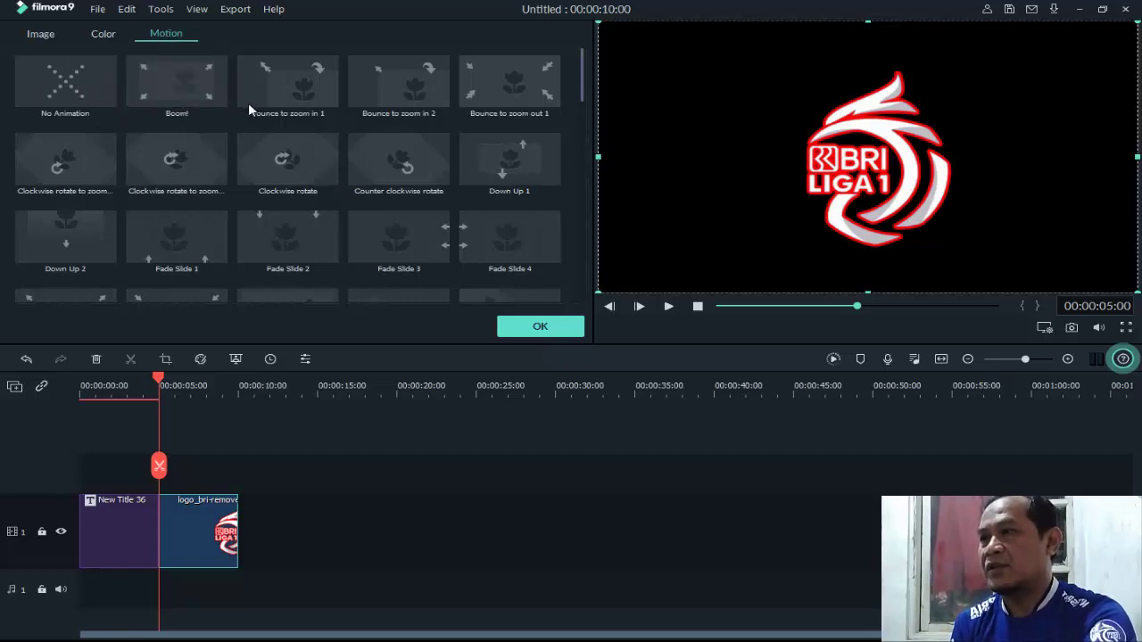
double_click(304, 95)
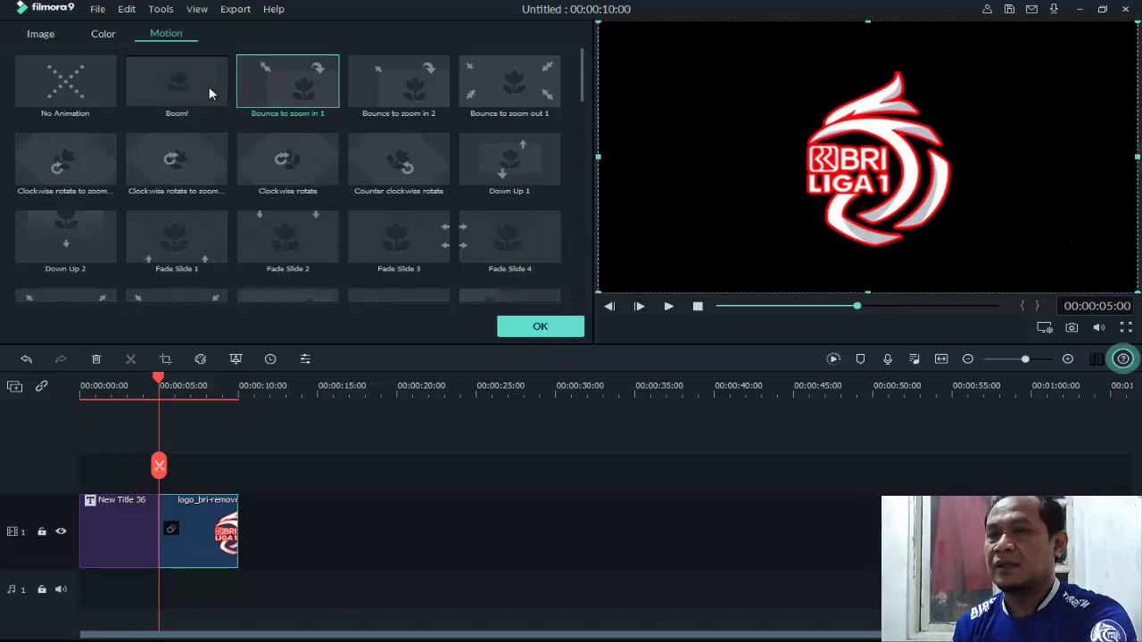
click(182, 84)
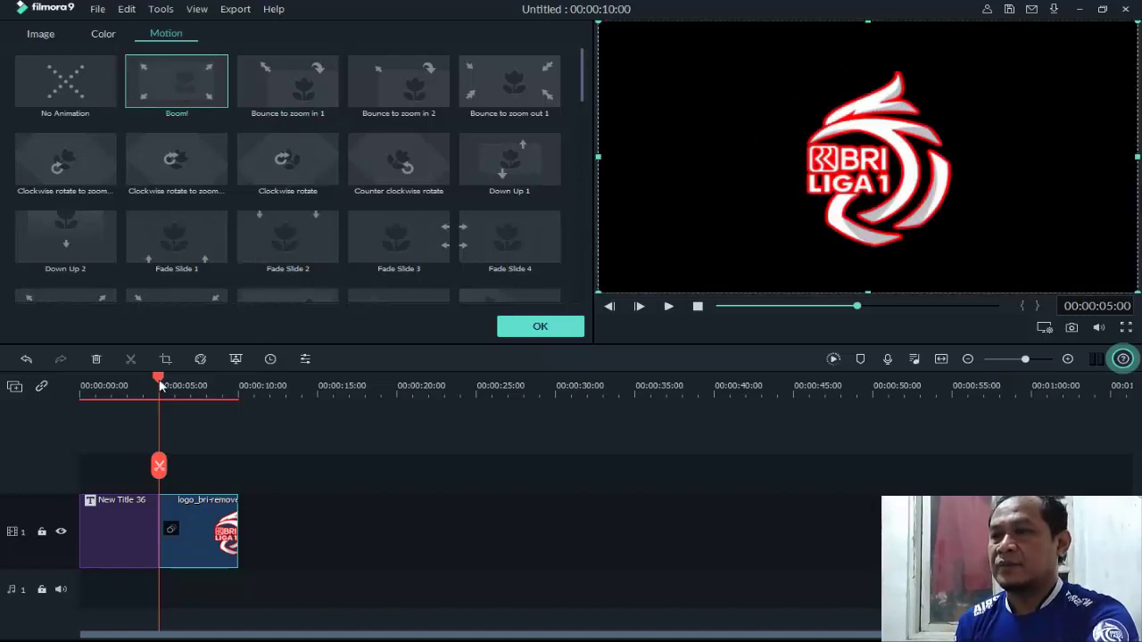
Play the title and league logo from the beginning to check the motion, and accept the clip's motion settings.
drag(160, 384, 80, 385)
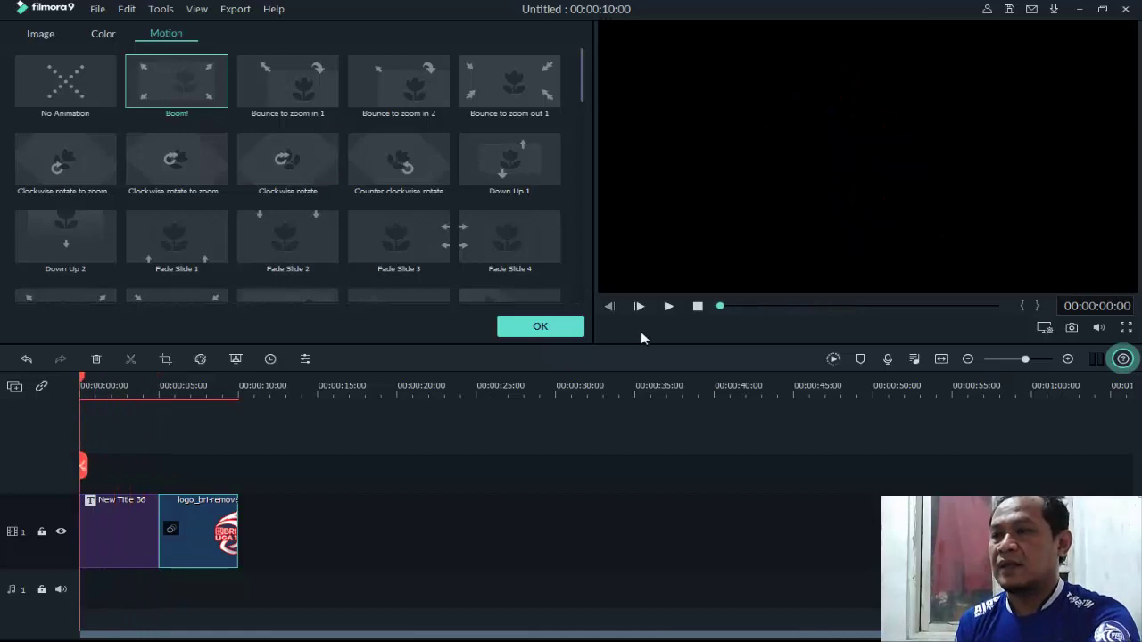
click(668, 306)
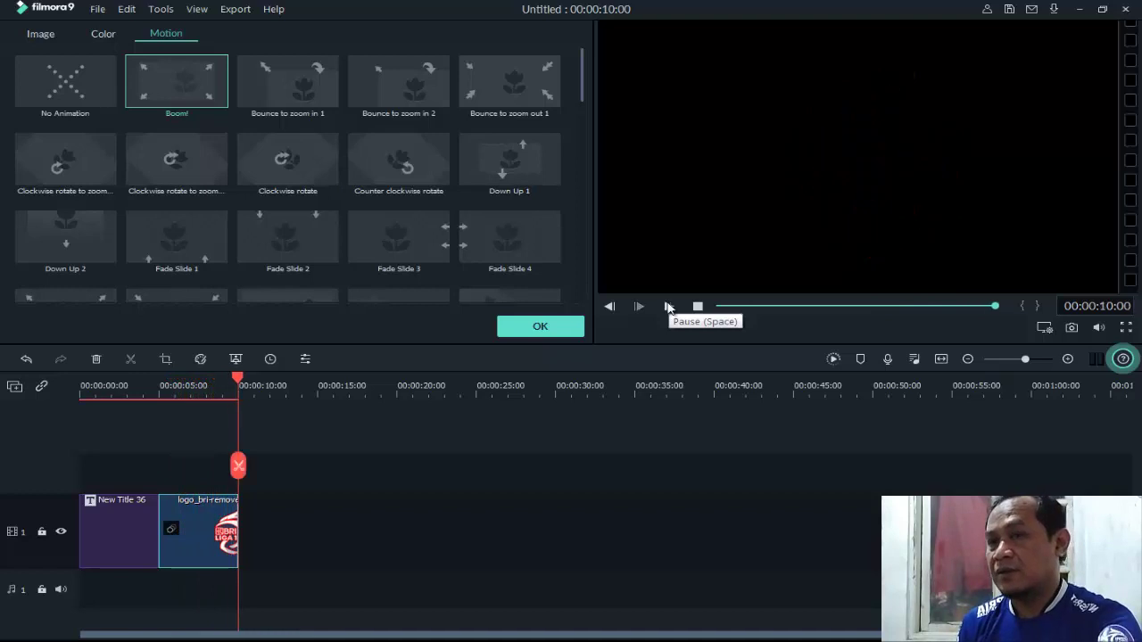
click(668, 307)
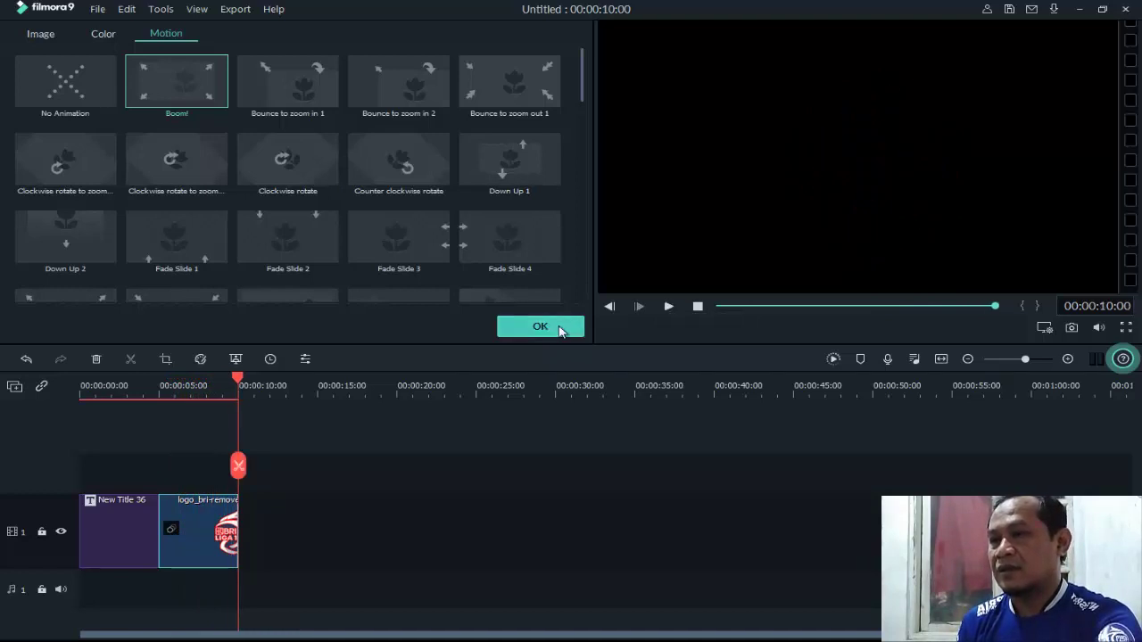
click(541, 326)
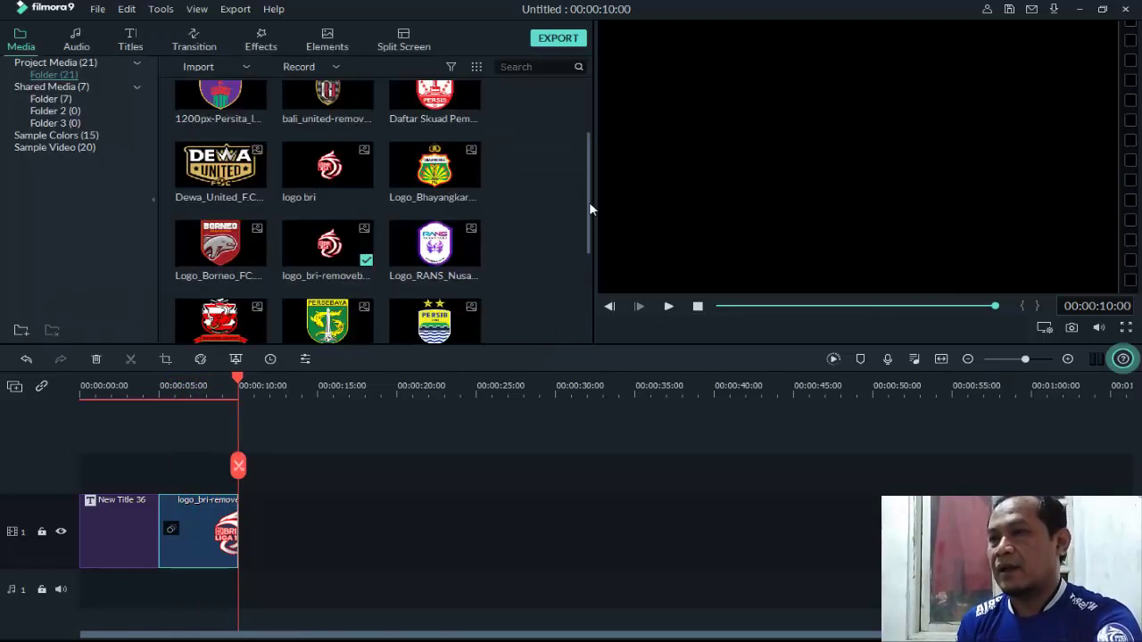
Append the Barito Putera, Persija, Arema, Persita and Bali United logos to the video track after the BRI Liga 1 logo.
scroll(585, 178, up, 3)
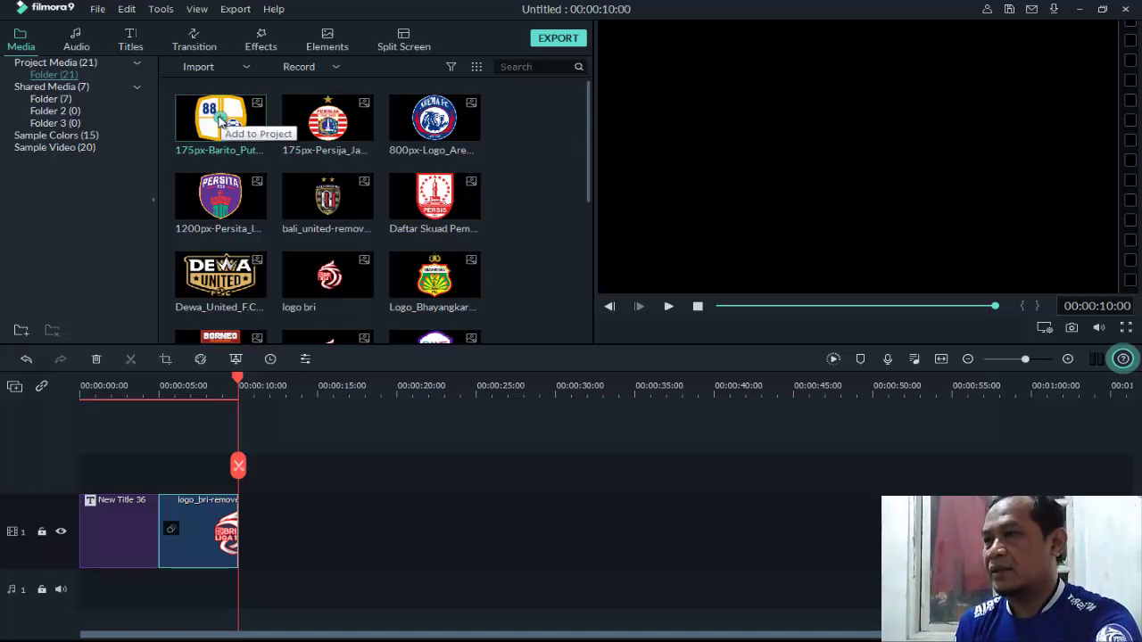
click(220, 120)
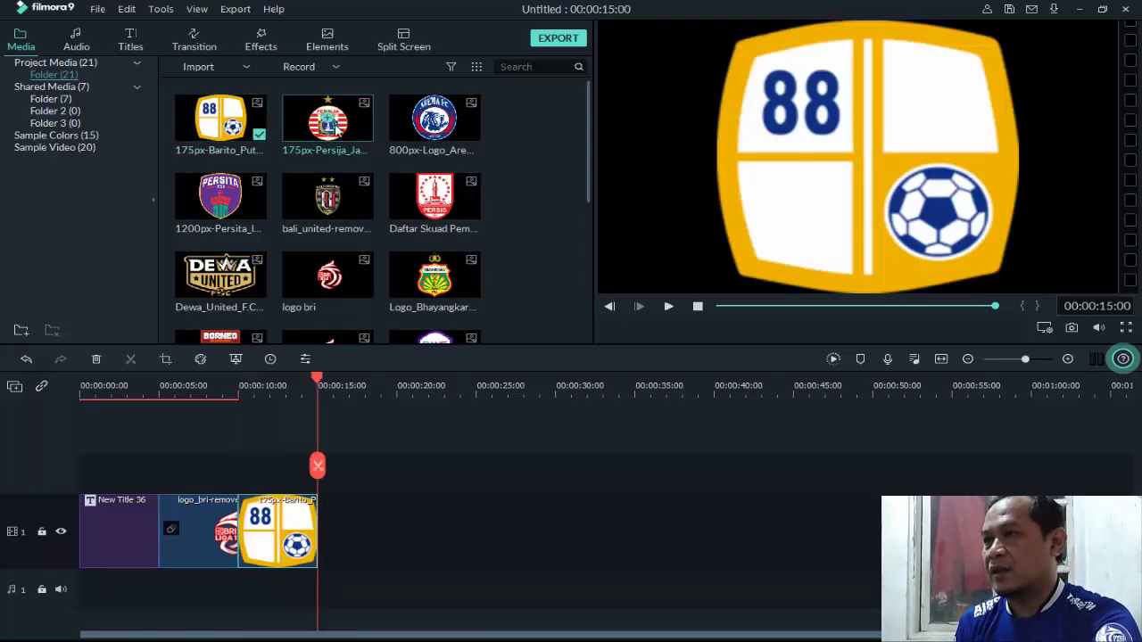
click(327, 120)
click(434, 122)
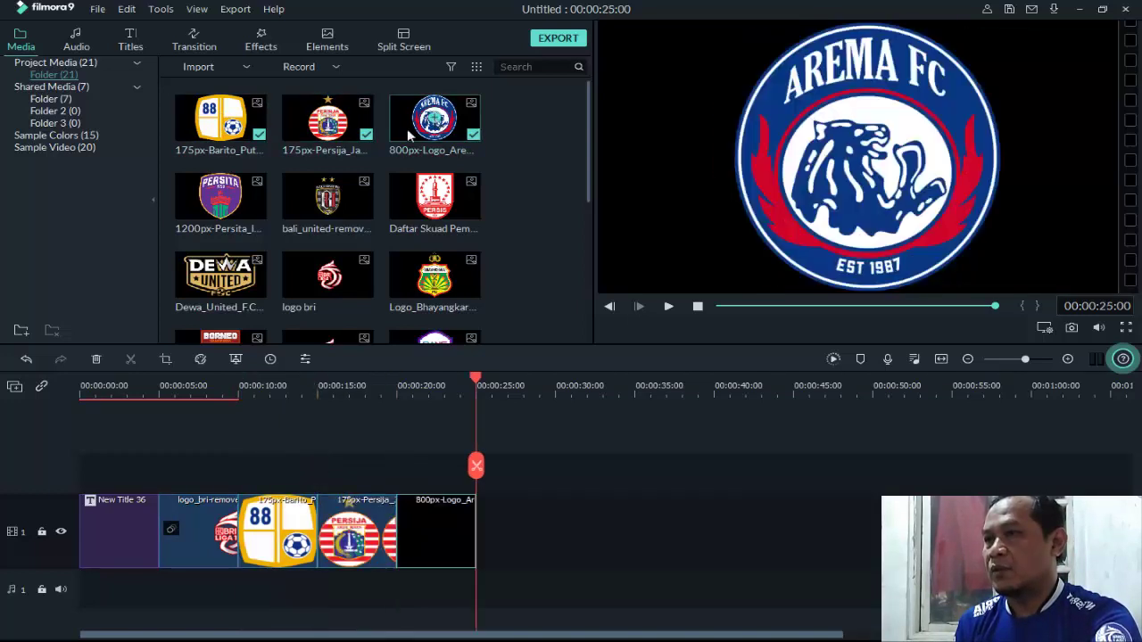
click(228, 203)
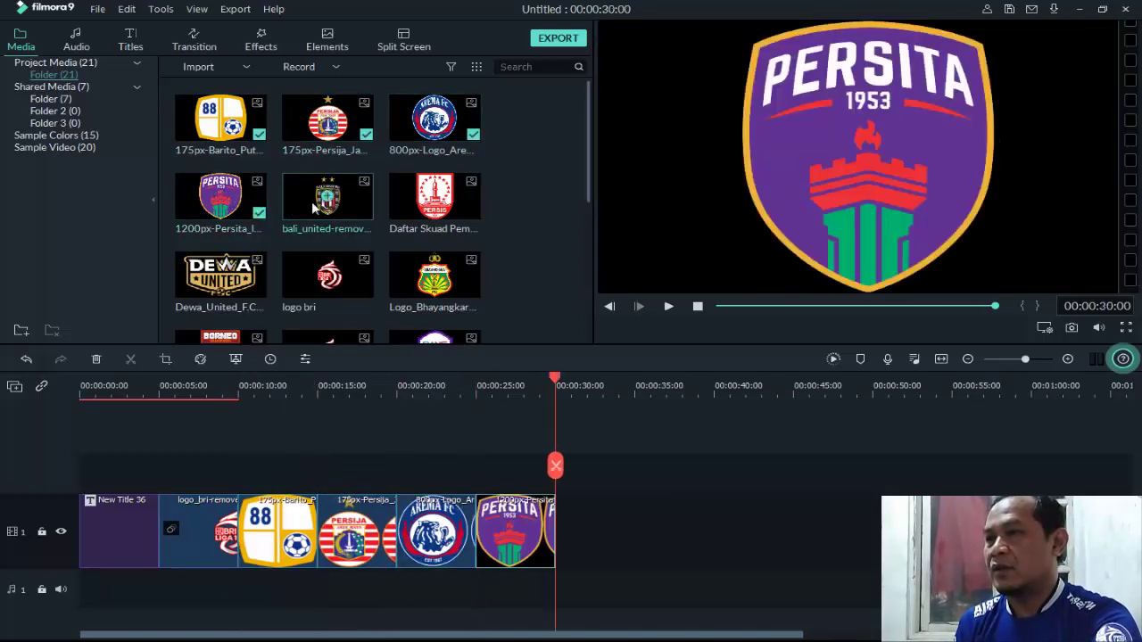
click(328, 204)
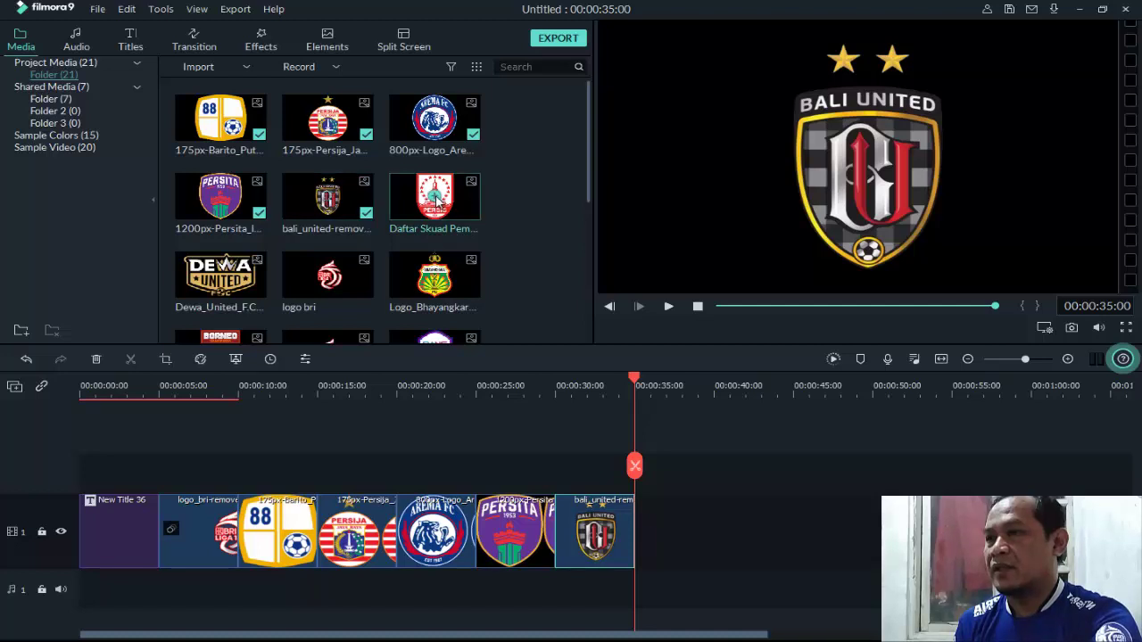
Append the Persis, Dewa United, Bhayangkara, Borneo and RANS Nusantara logos after the Bali United clip.
click(437, 202)
click(219, 276)
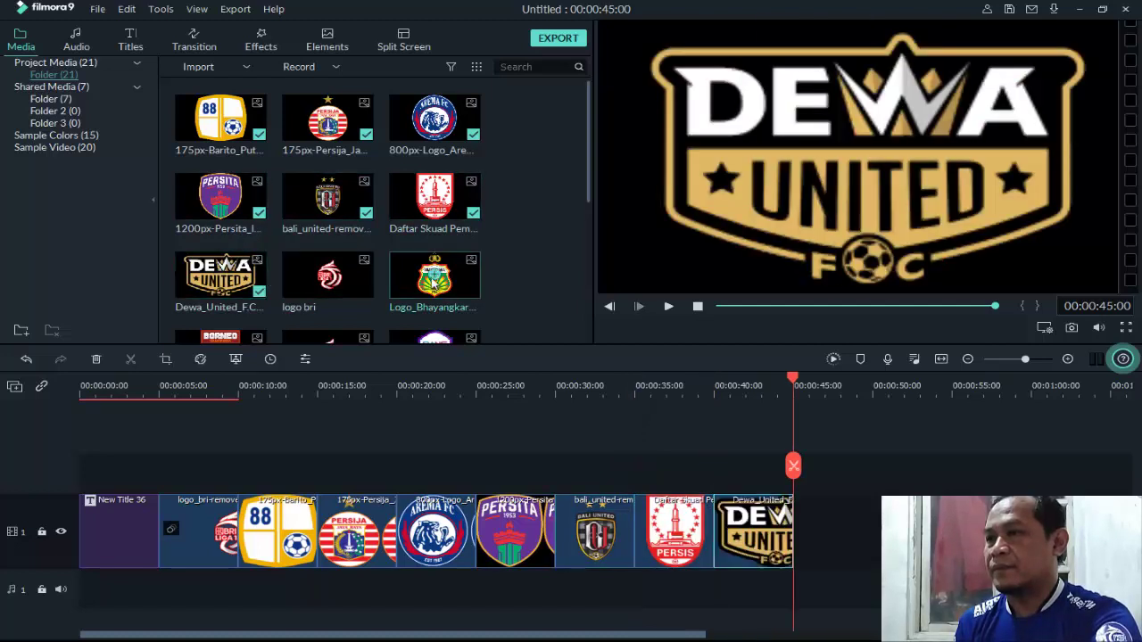
click(434, 278)
scroll(589, 175, down, 3)
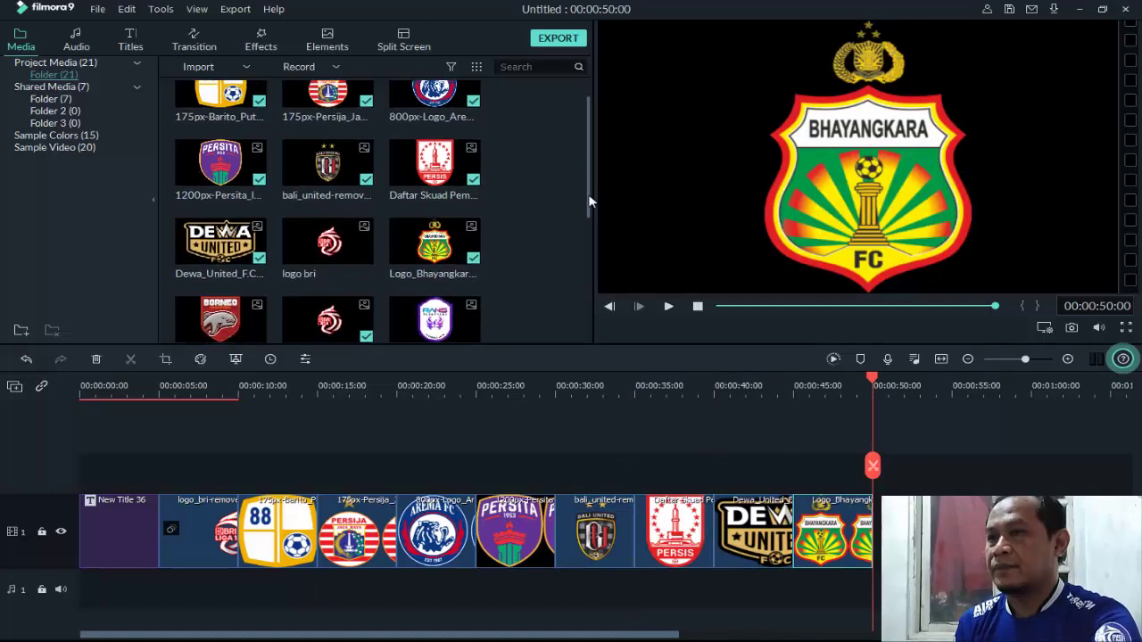
click(230, 229)
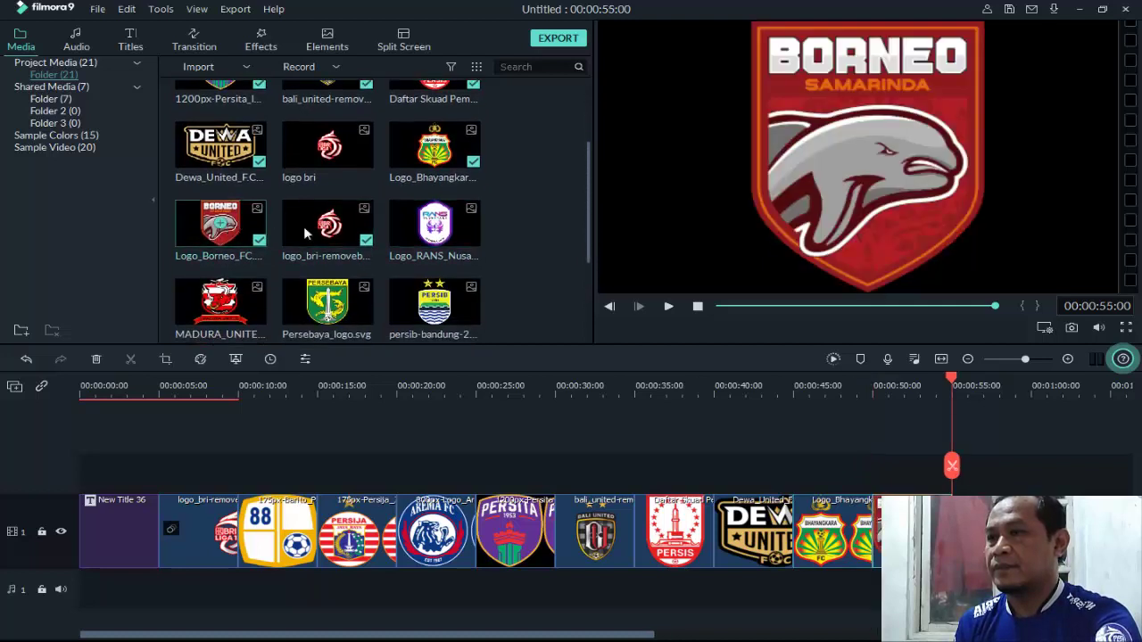
click(437, 227)
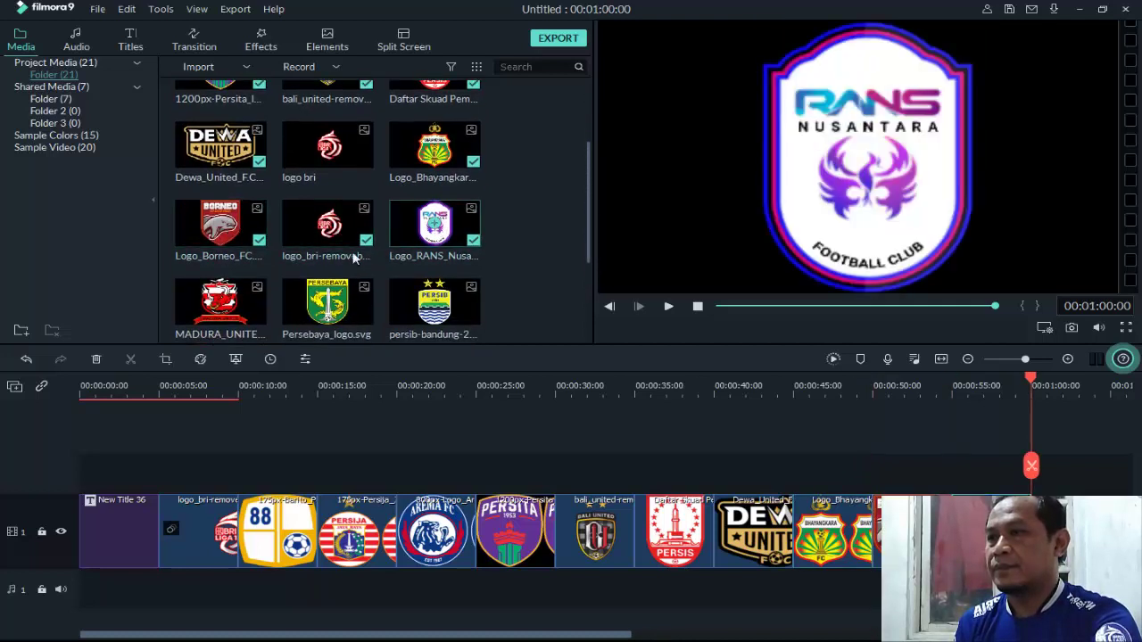
Append the Madura United, Persebaya, Persib and Persik logos after the RANS Nusantara clip.
click(229, 306)
click(330, 305)
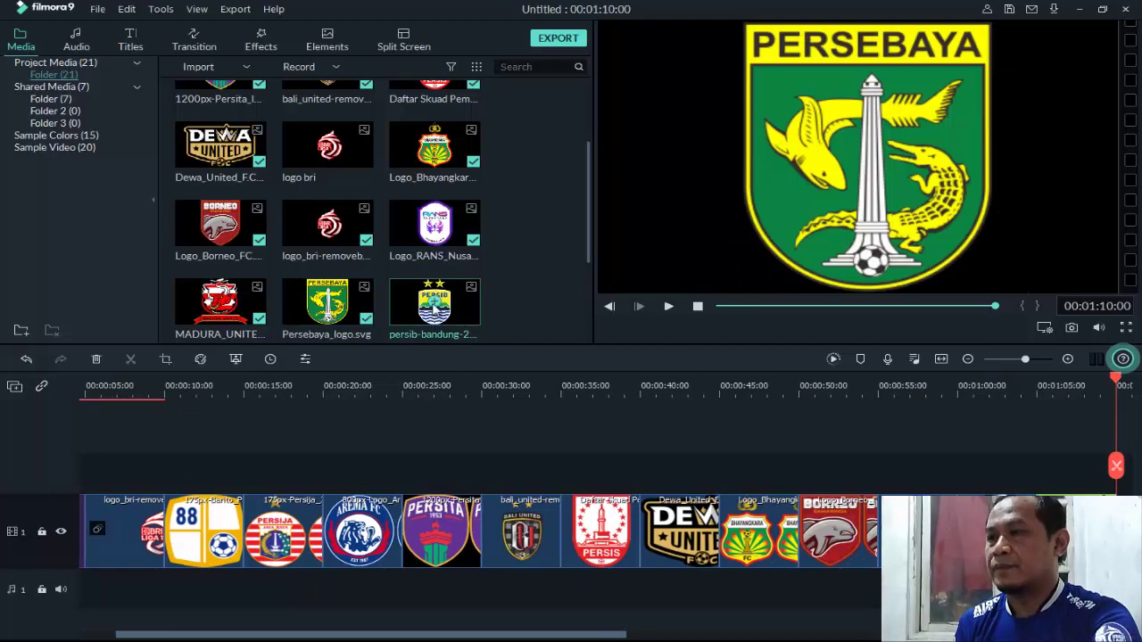
click(437, 305)
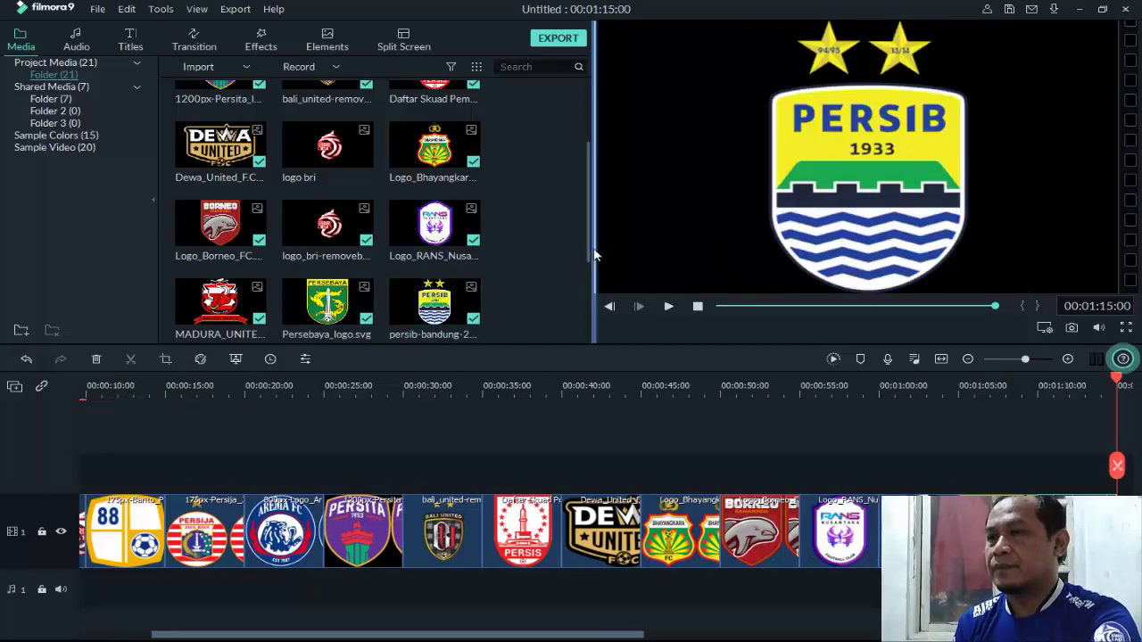
drag(589, 252, 589, 317)
click(221, 251)
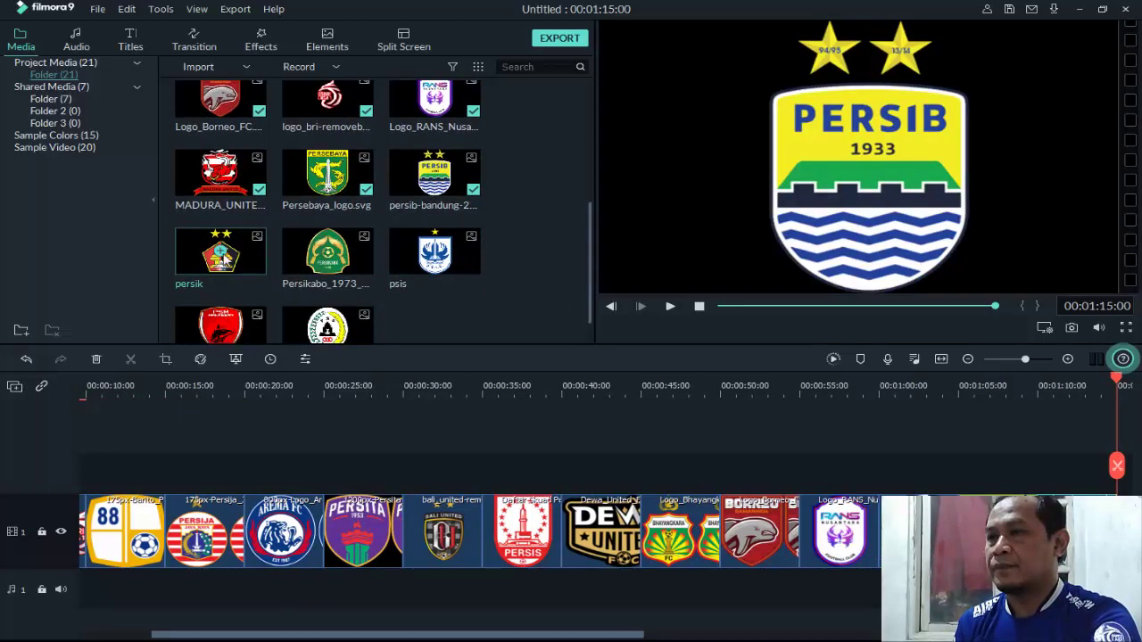
Append the Persikabo, PSIS, PSM Makassar and PSS Sleman logos at the end of the video track.
click(327, 255)
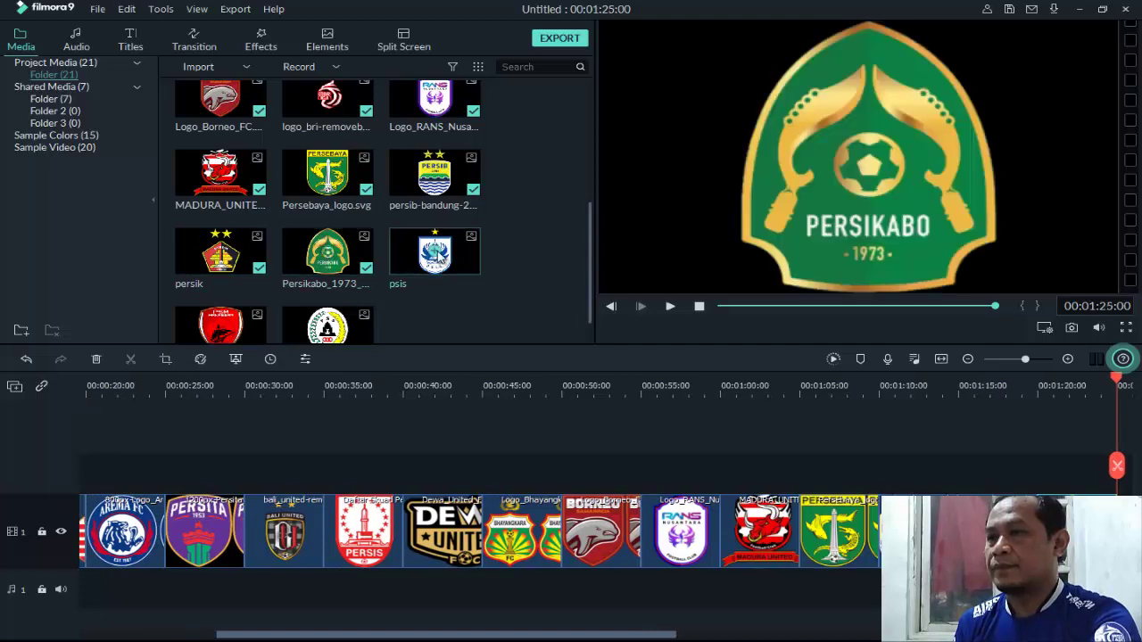
click(437, 257)
click(227, 330)
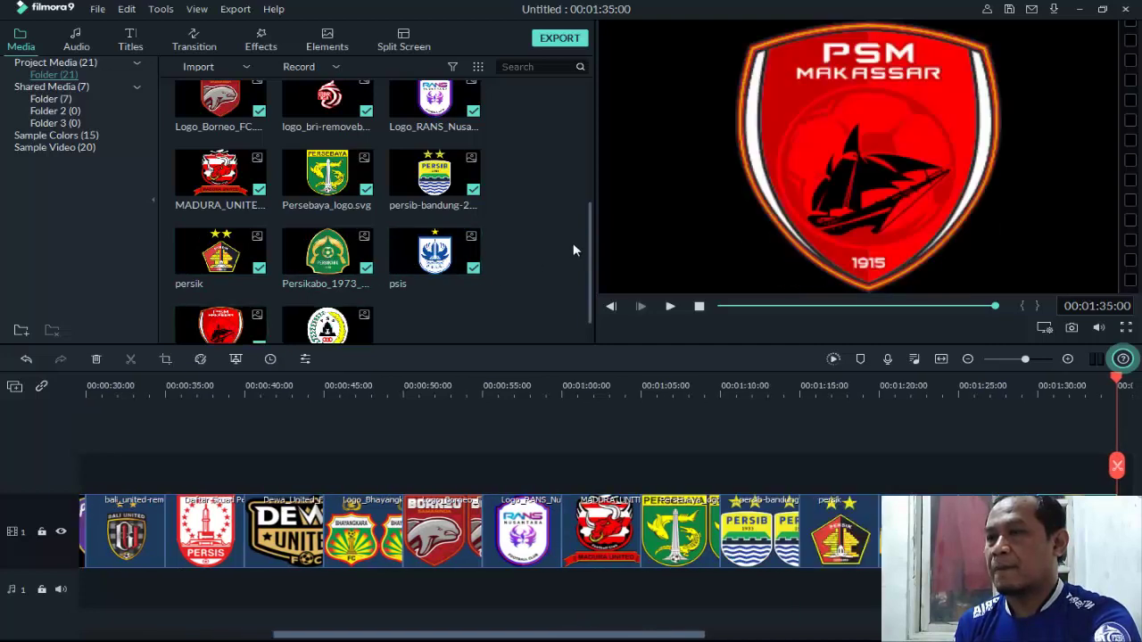
drag(590, 249, 591, 271)
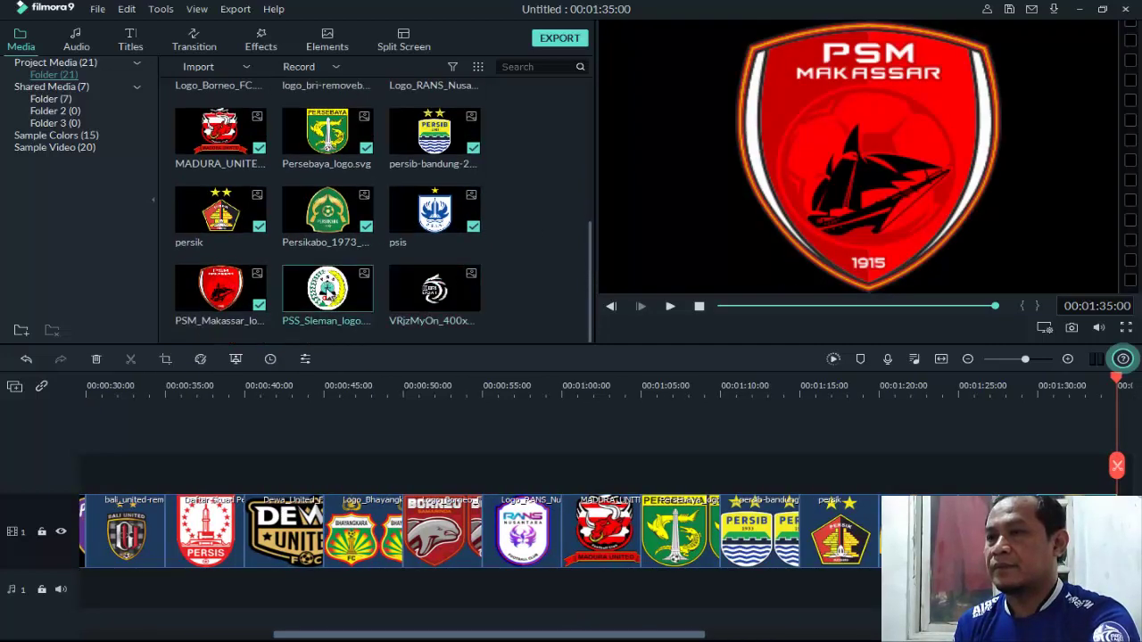
click(330, 290)
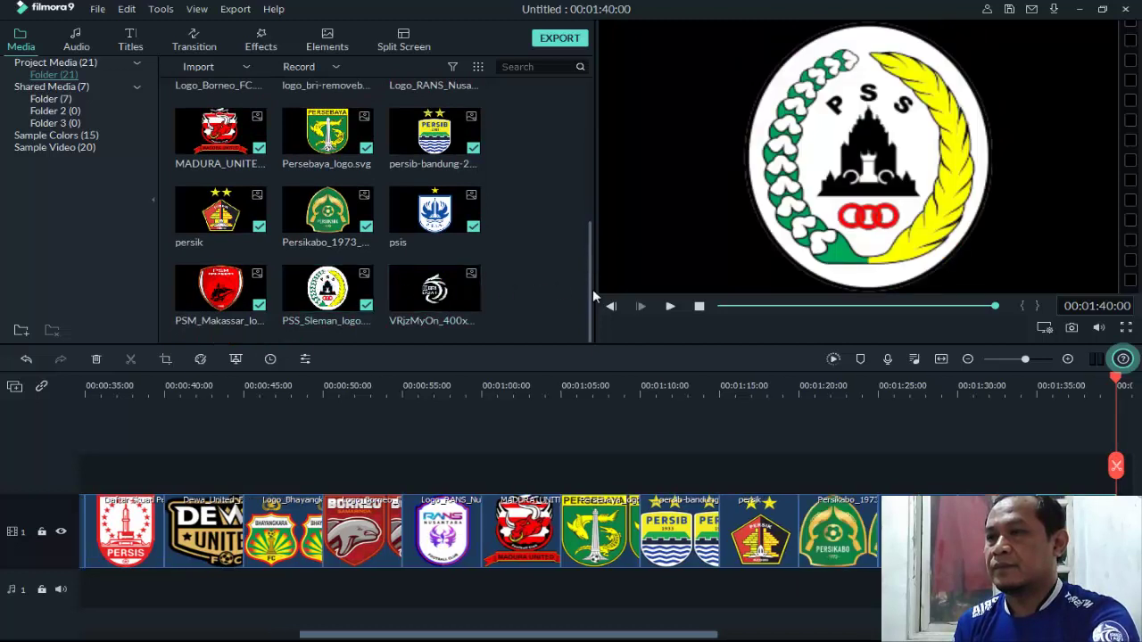
Set the duration of all club logo clips after the BRI Liga 1 logo to 00:00:01:00.
mouse_move(418, 302)
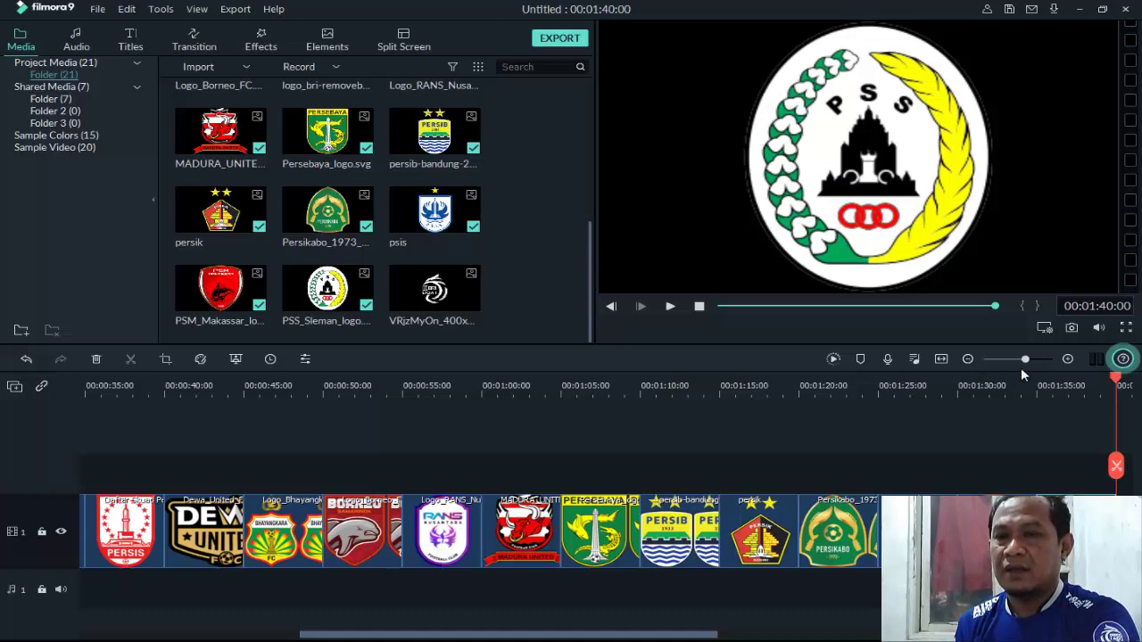
click(968, 359)
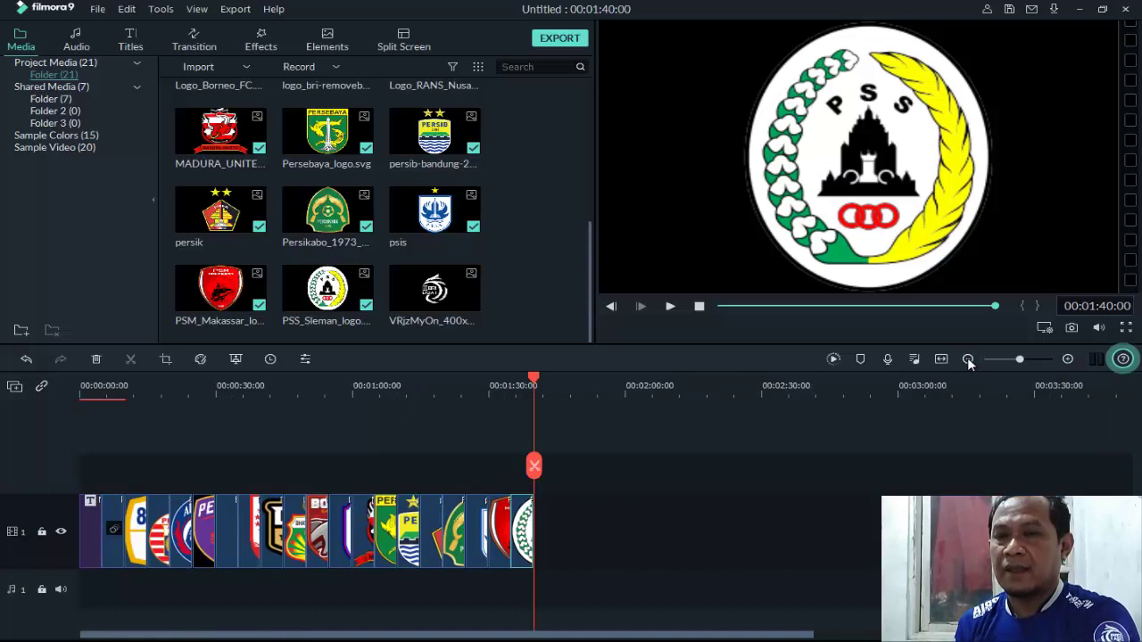
click(749, 479)
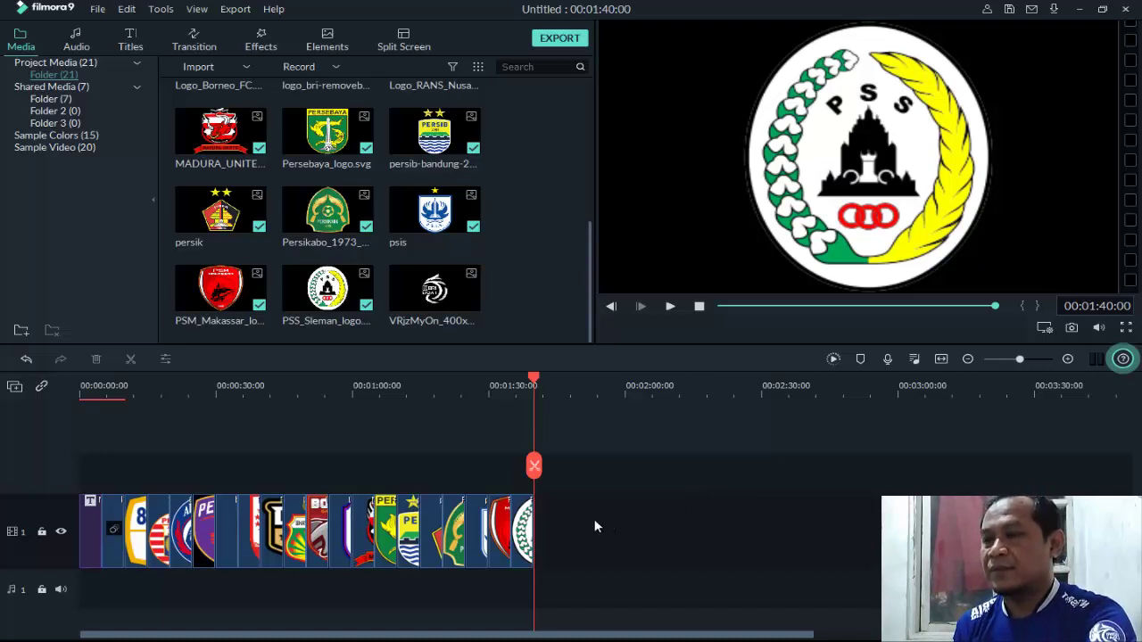
drag(607, 520, 136, 475)
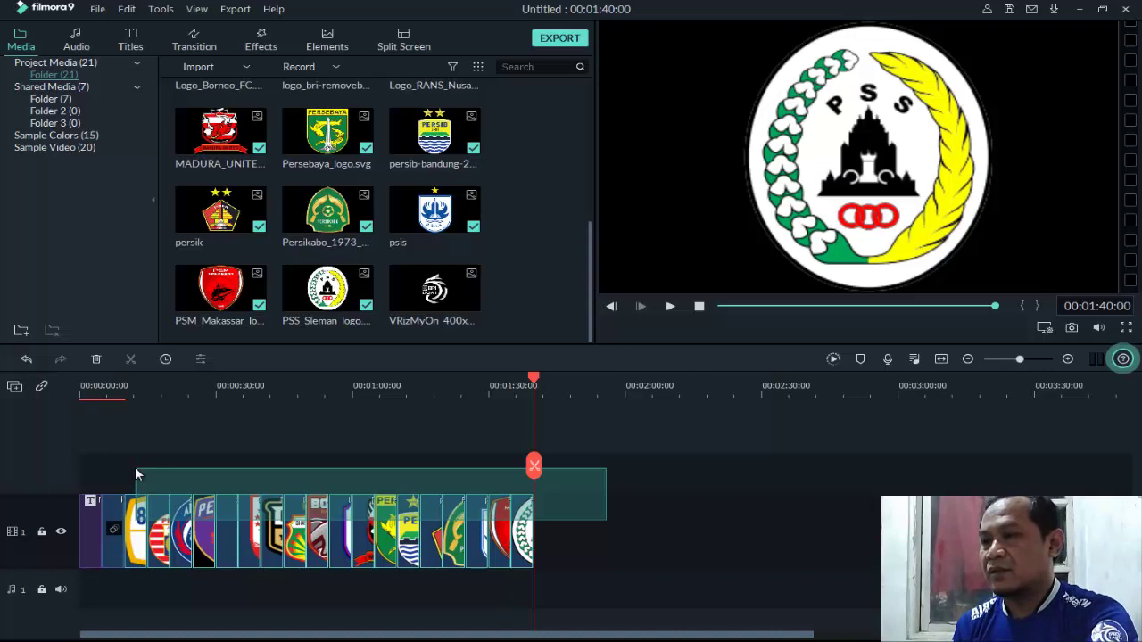
drag(135, 474, 137, 473)
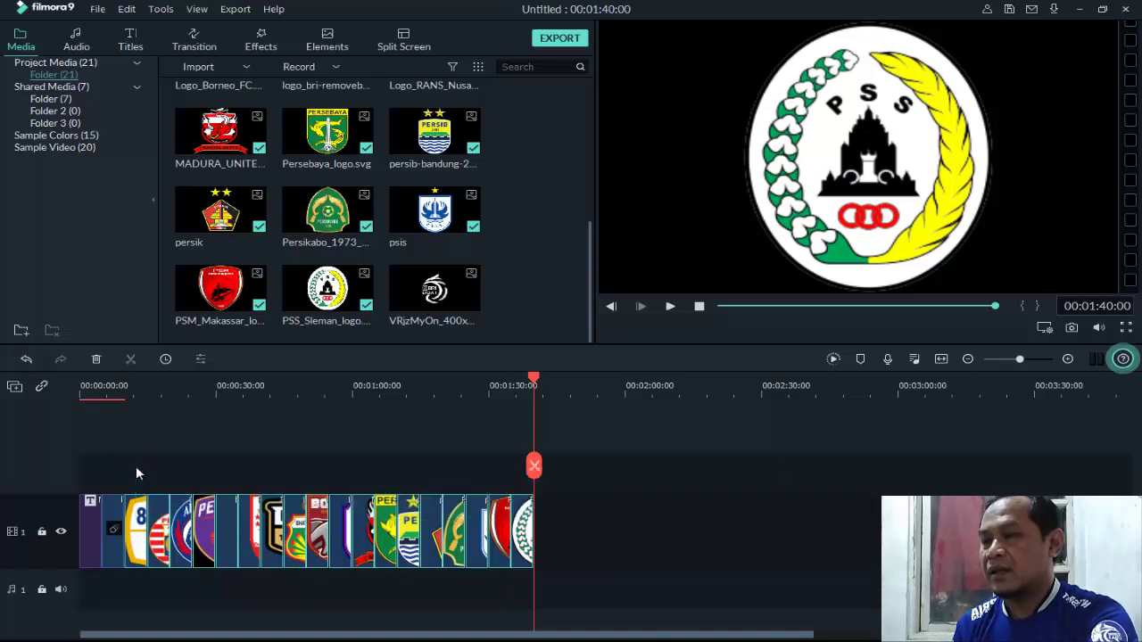
right_click(365, 527)
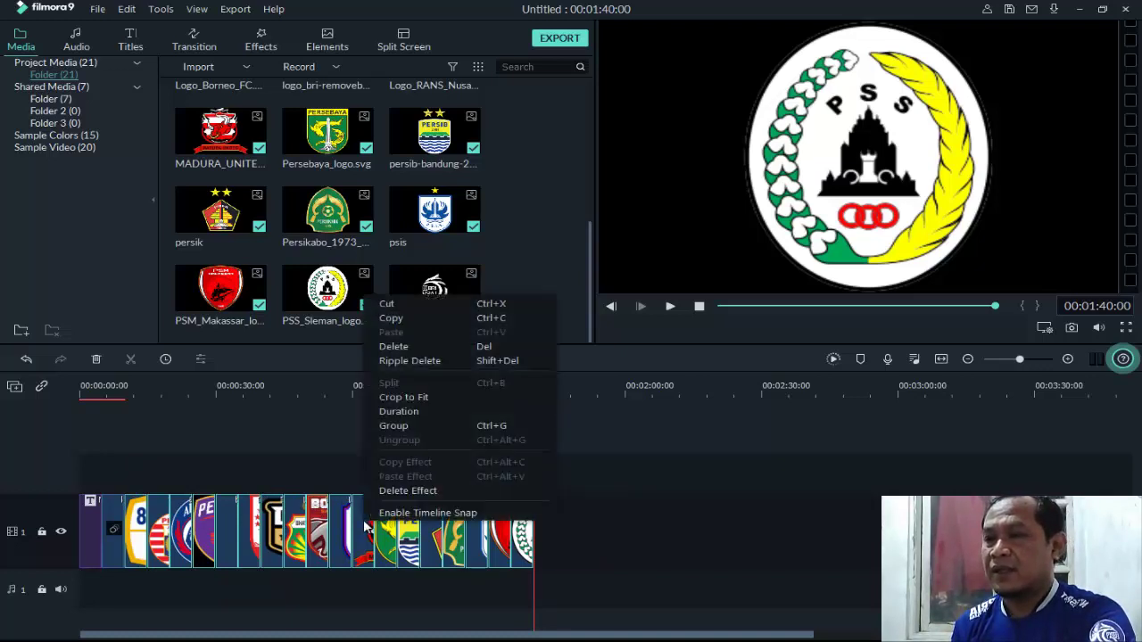
click(419, 411)
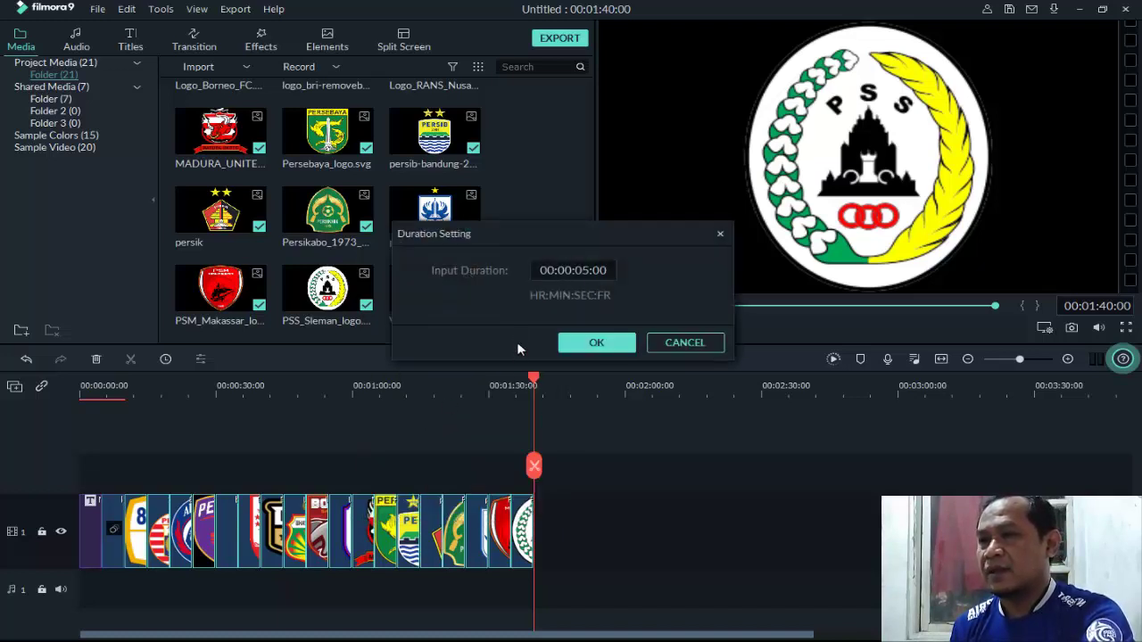
double_click(580, 272)
click(584, 271)
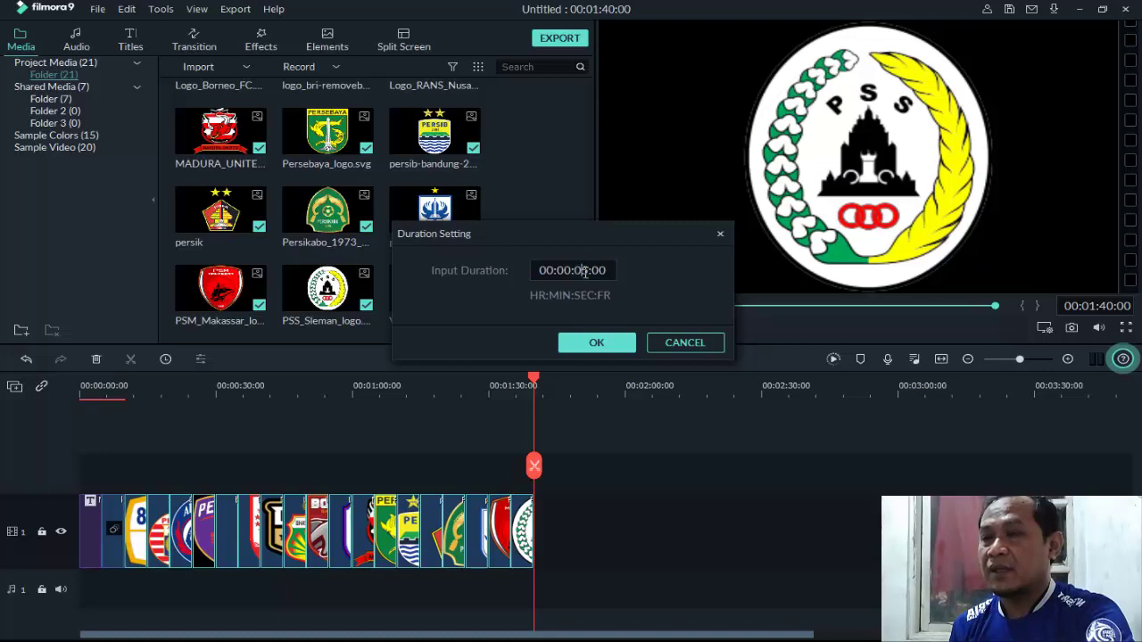
drag(582, 271, 587, 271)
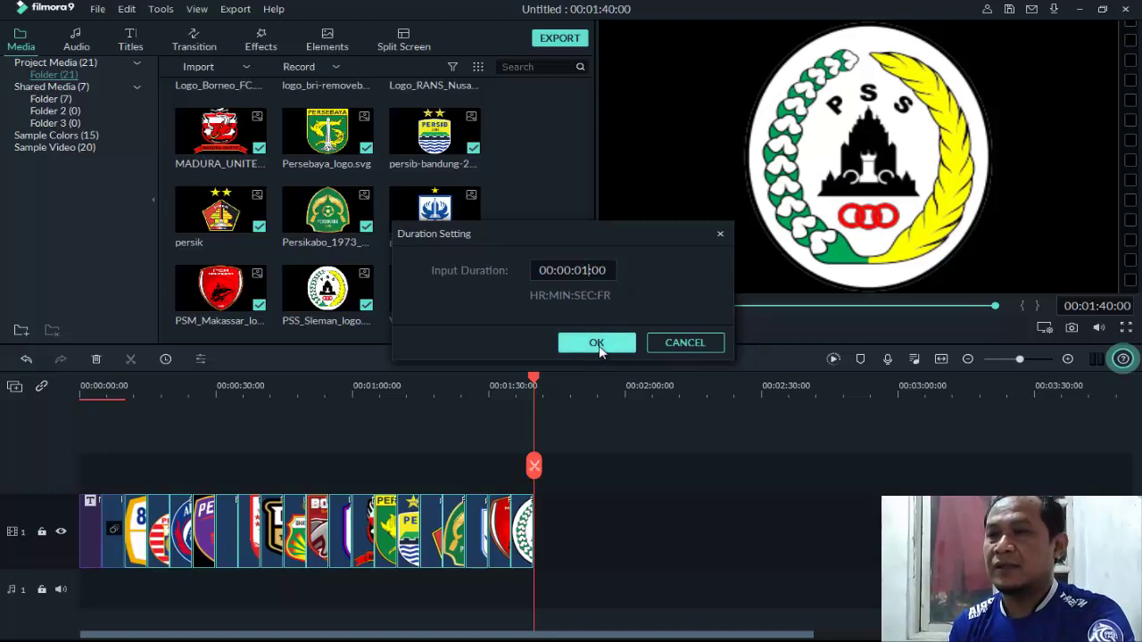
click(598, 346)
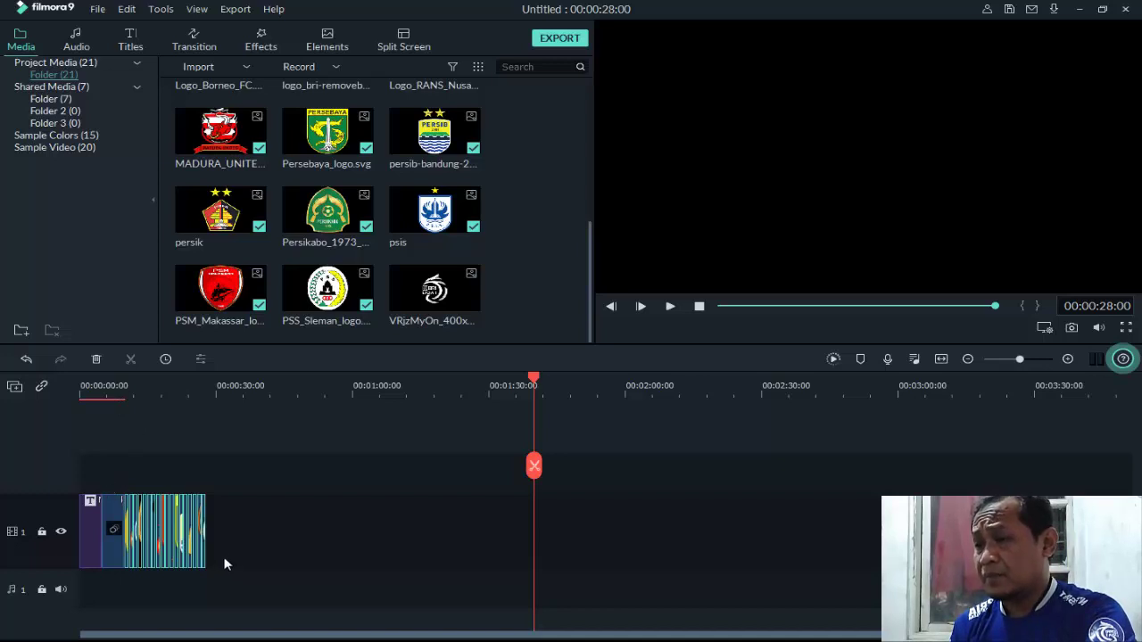
Select all the club logo clips after the BRI Liga 1 logo and apply the Wormhole 3 transition to them.
click(110, 384)
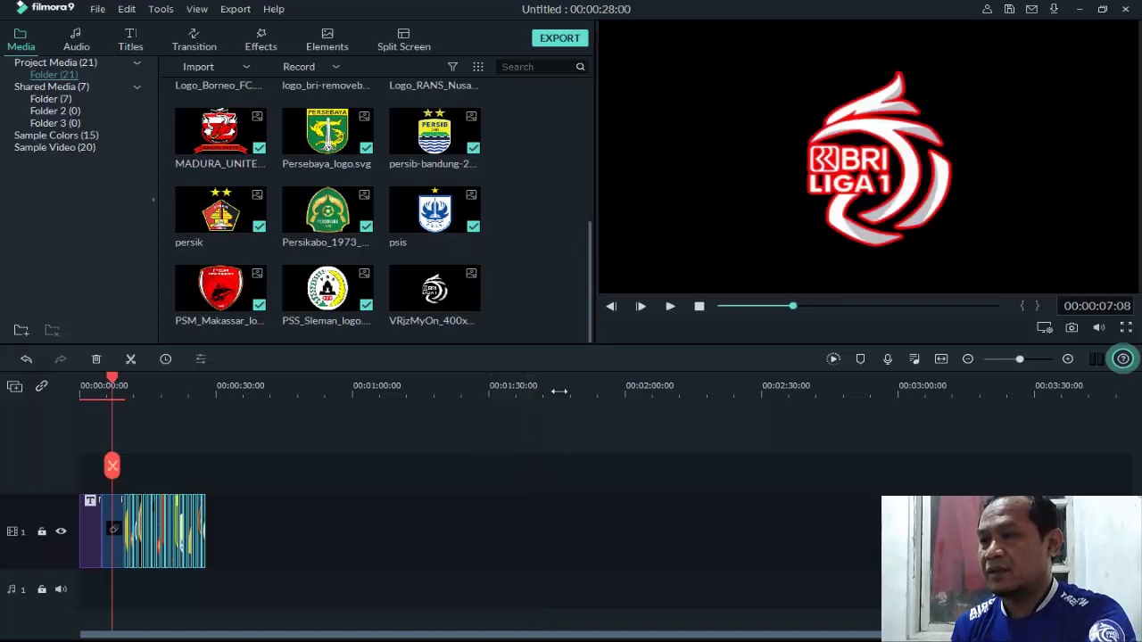
click(1067, 359)
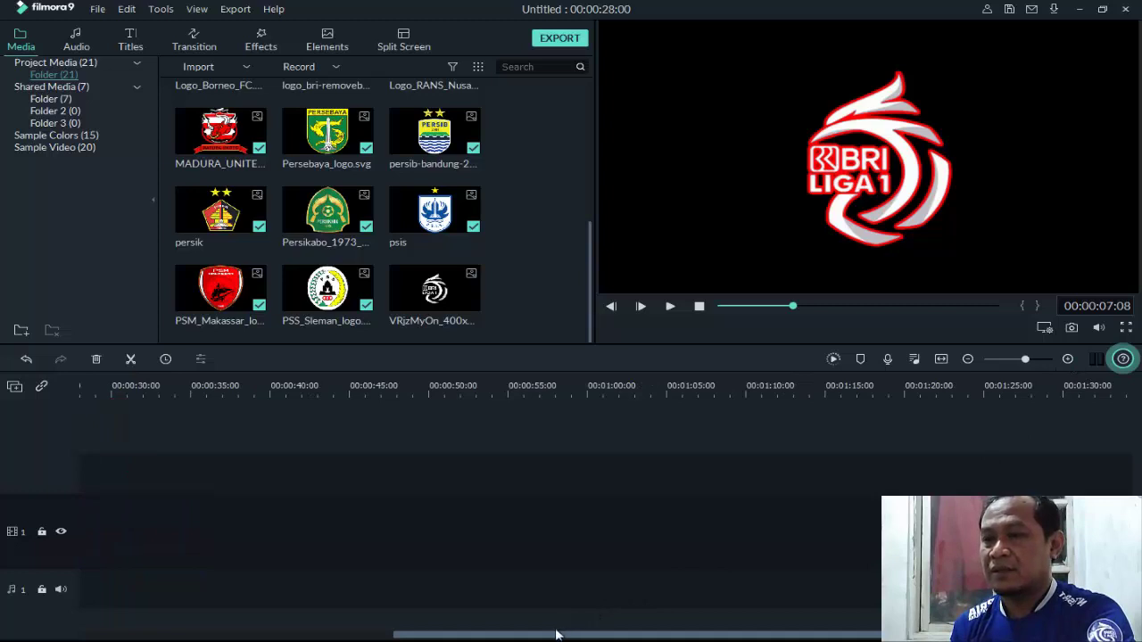
drag(562, 636, 197, 637)
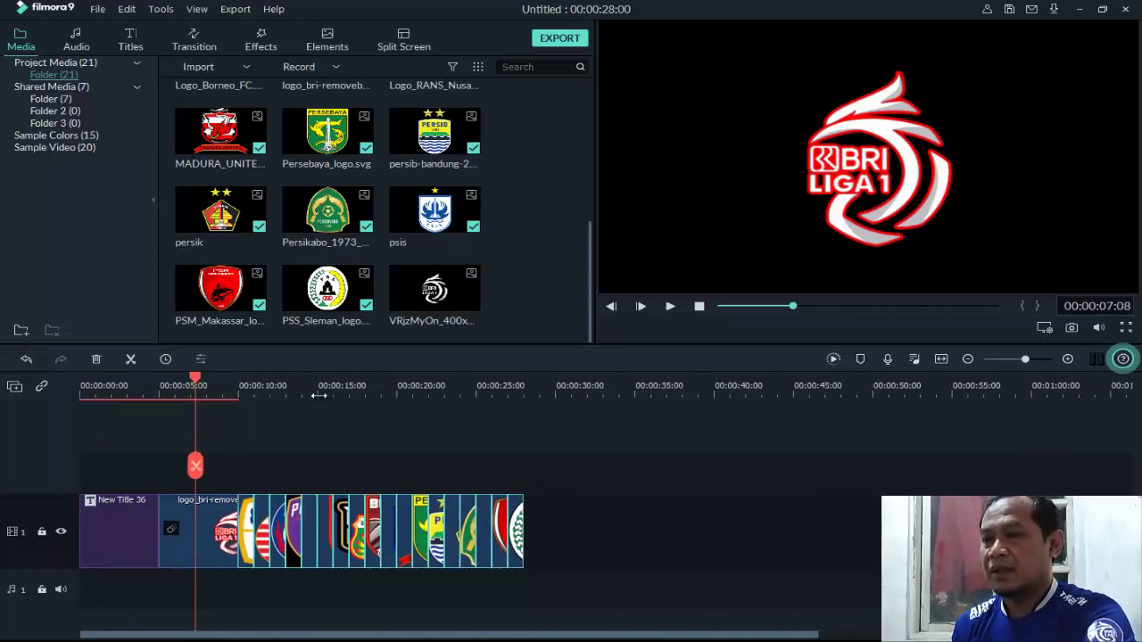
drag(317, 390, 442, 387)
click(450, 432)
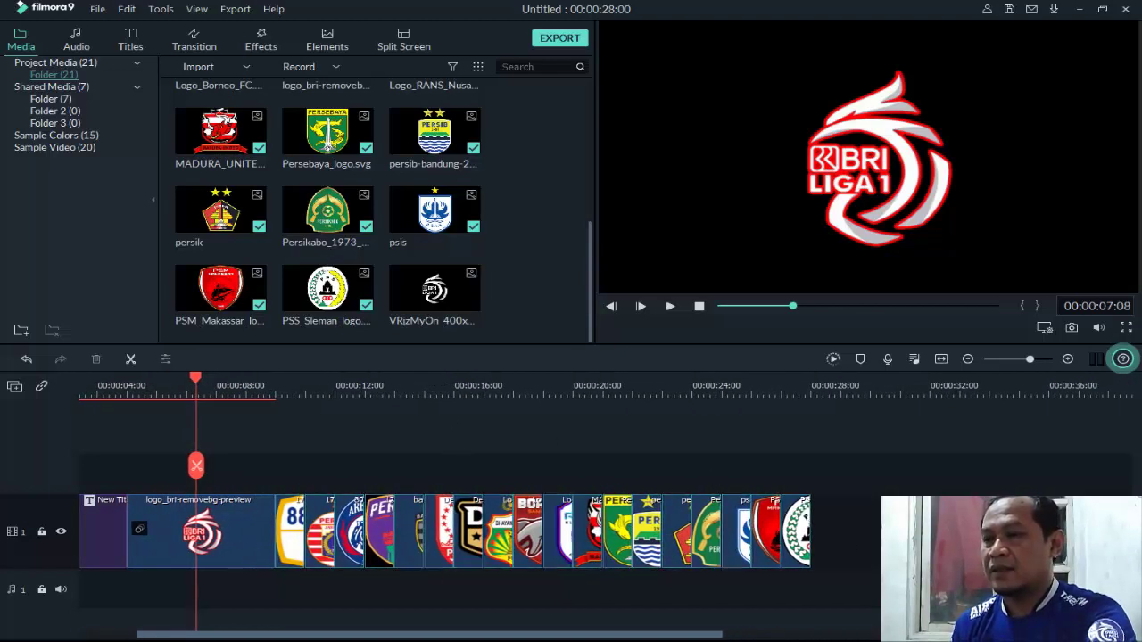
drag(882, 549, 290, 476)
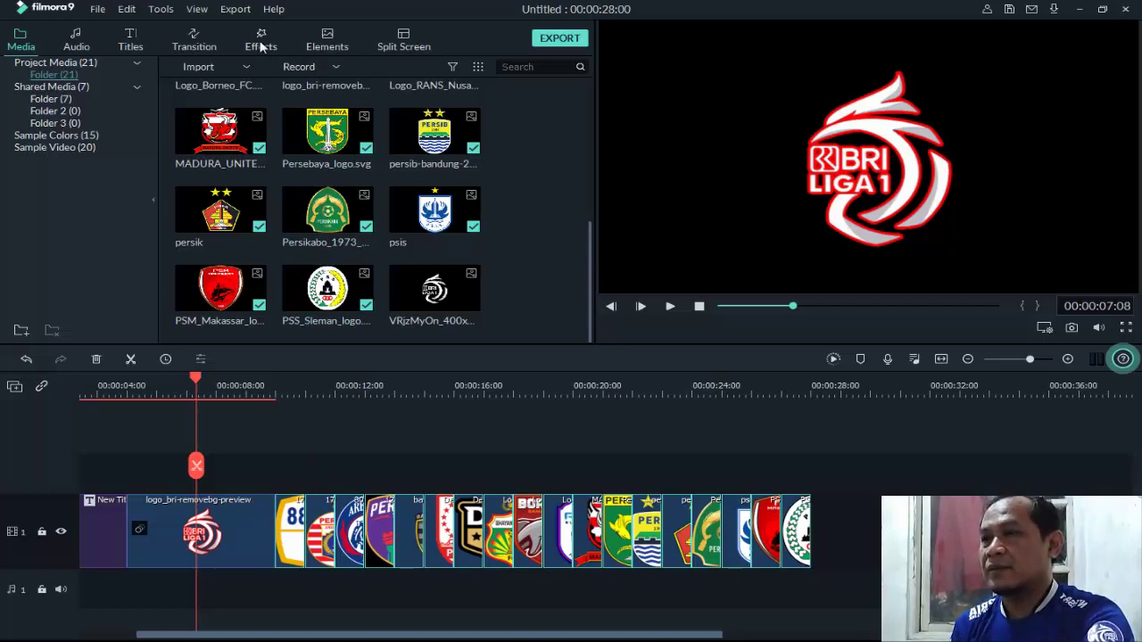
click(194, 44)
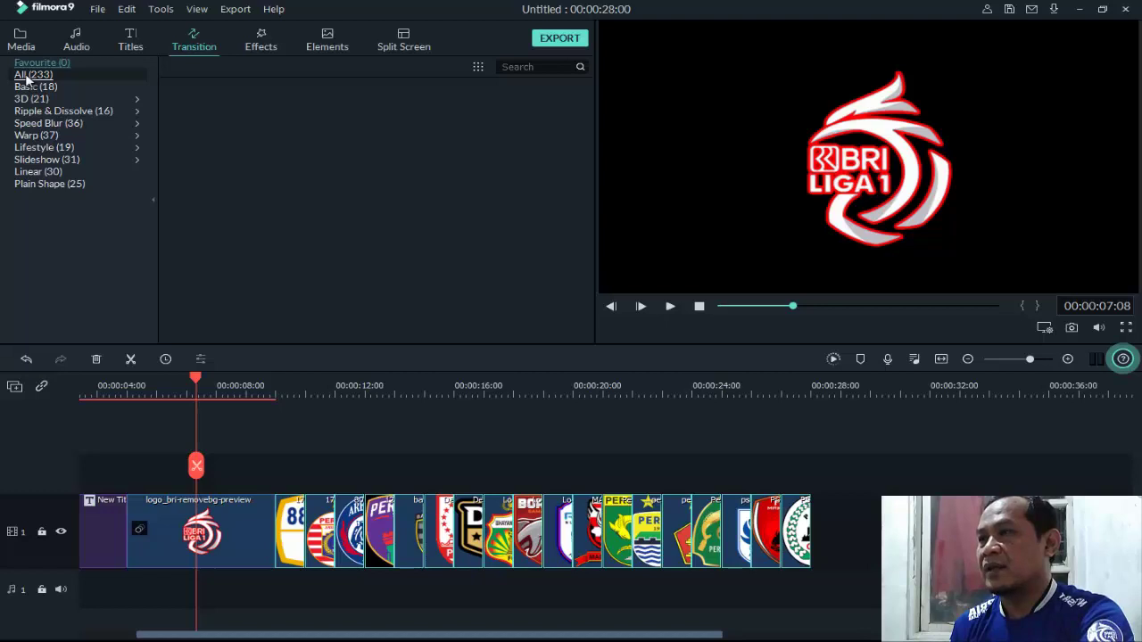
click(50, 77)
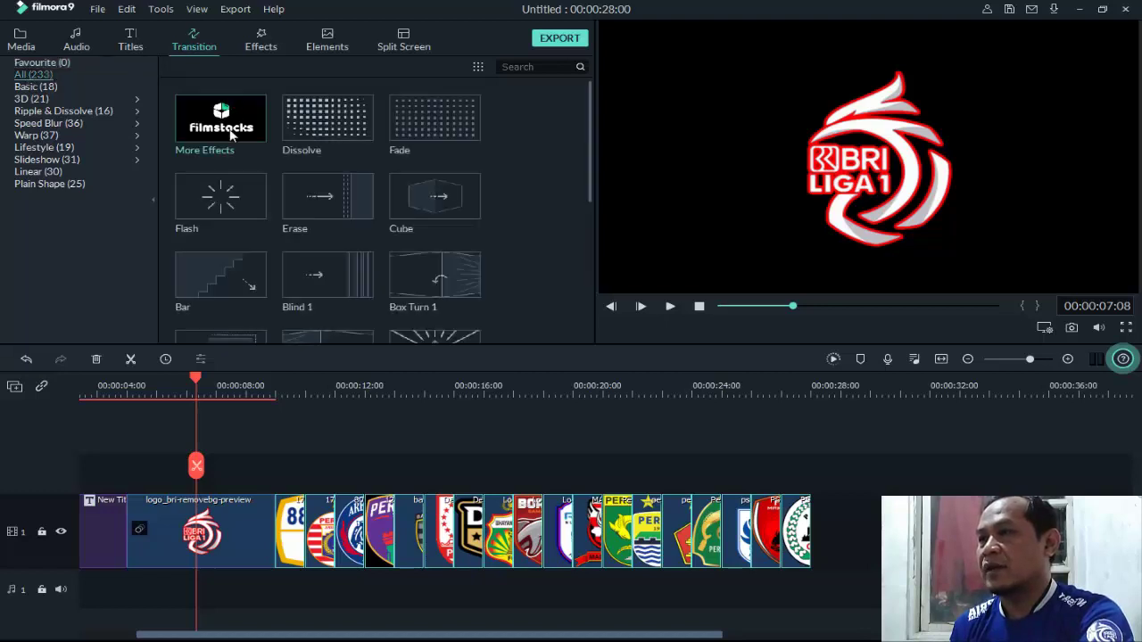
mouse_move(332, 193)
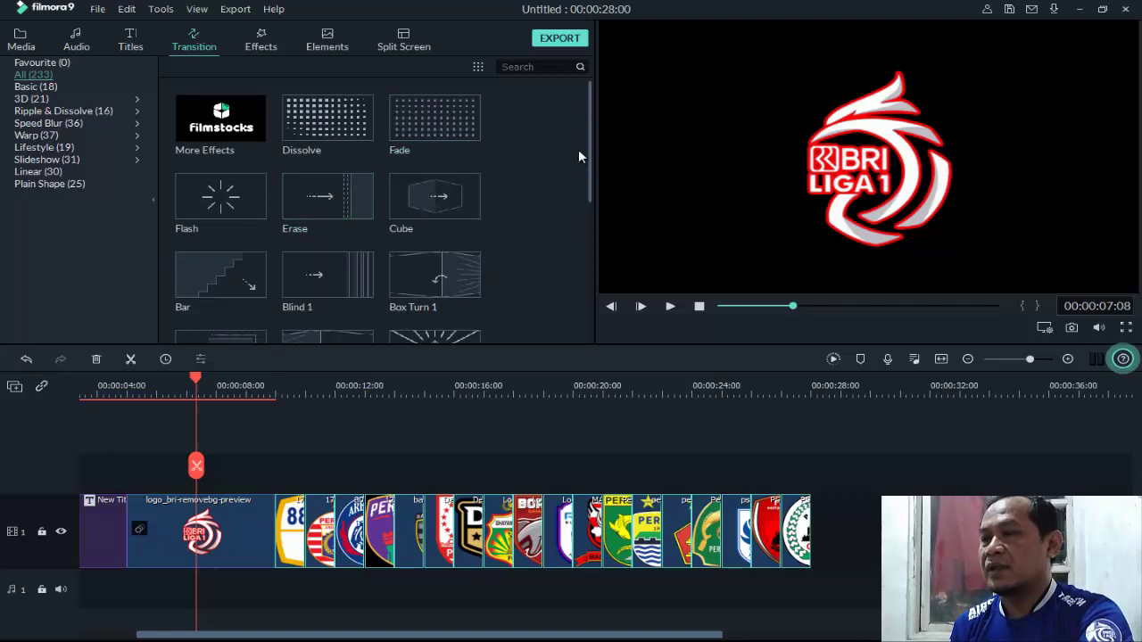
mouse_move(590, 154)
mouse_down()
mouse_move(589, 298)
mouse_move(596, 209)
mouse_up()
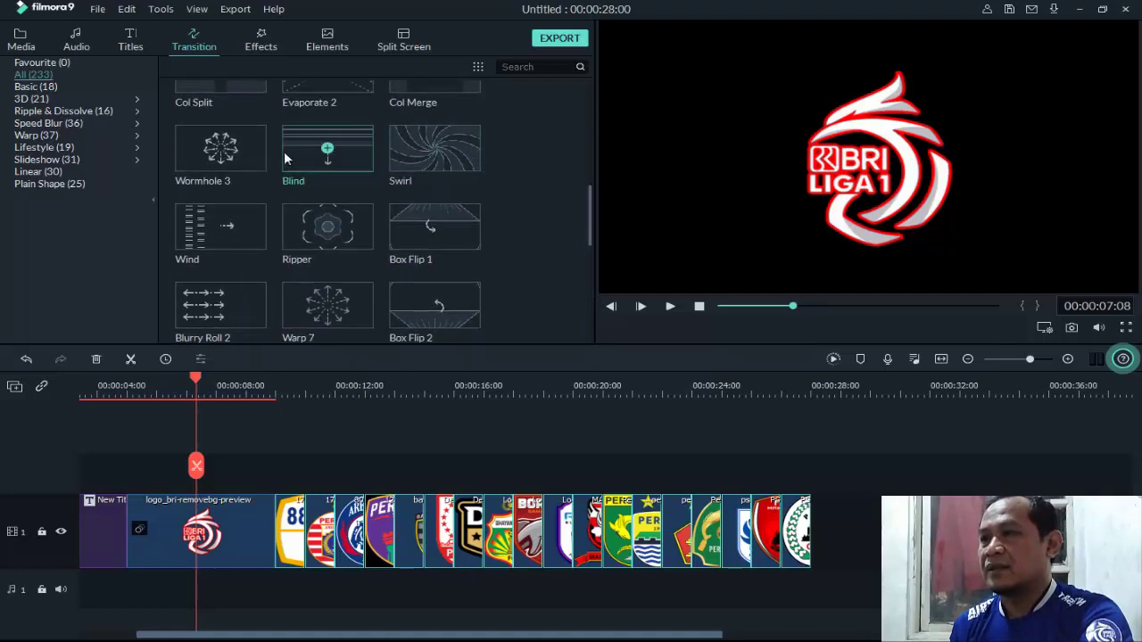
click(220, 149)
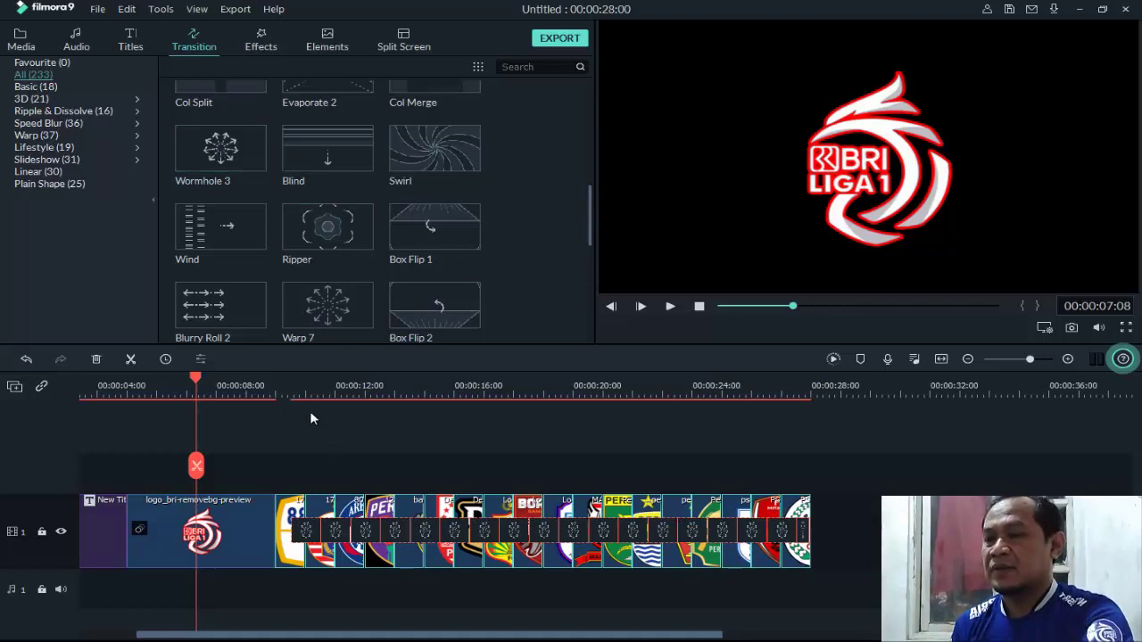
Play the sequence from the first club logo to the end to check the transitions, and deselect the clips.
click(294, 393)
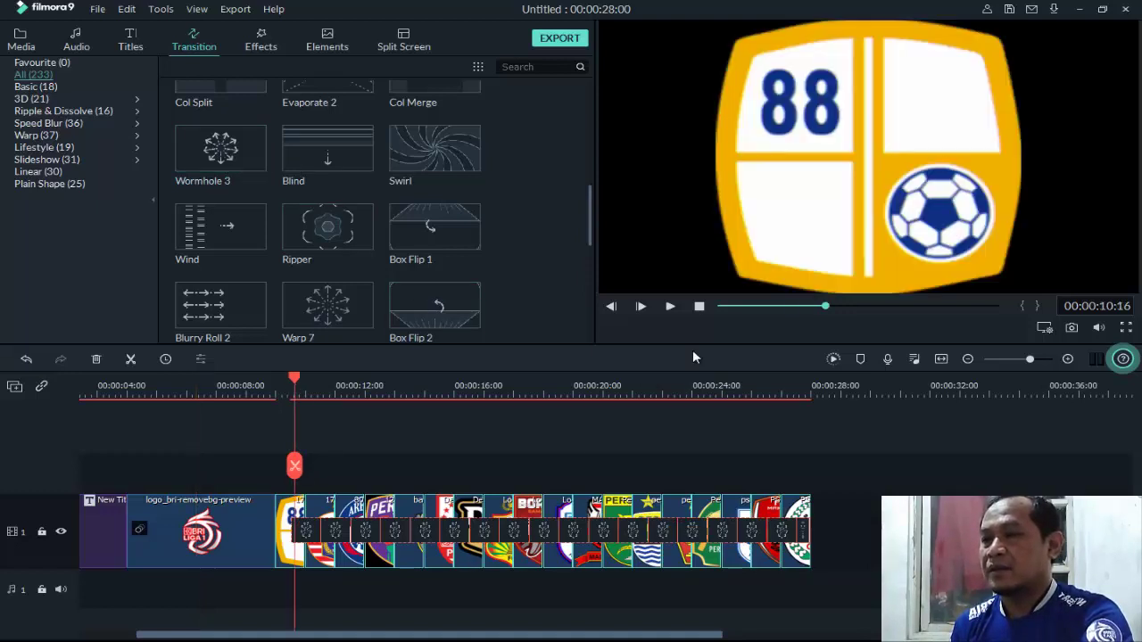
click(670, 306)
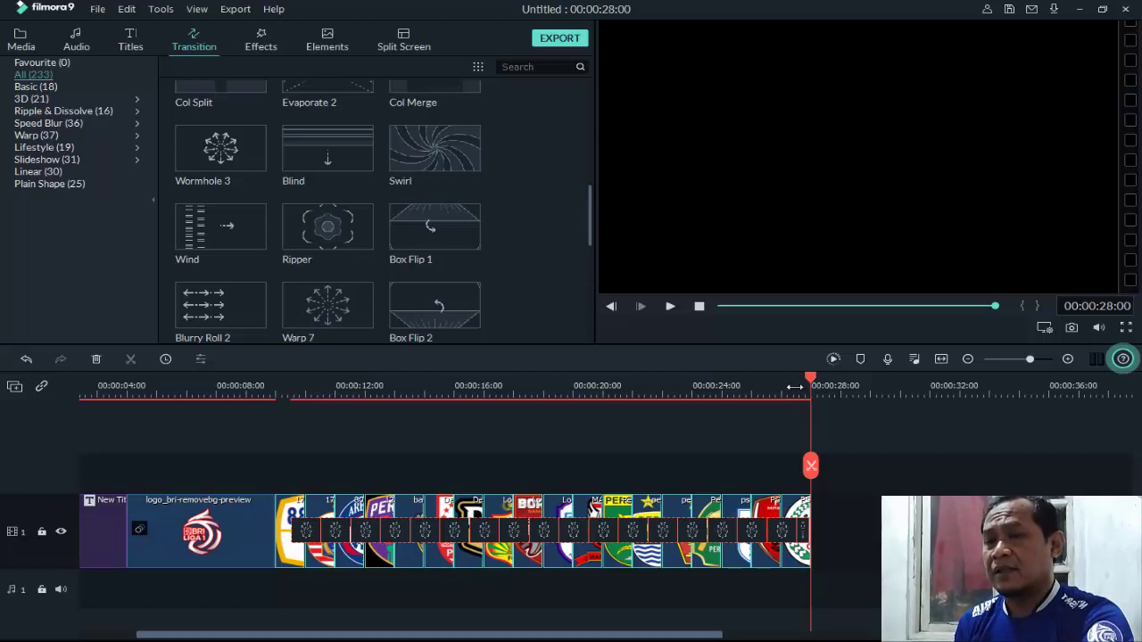
click(893, 481)
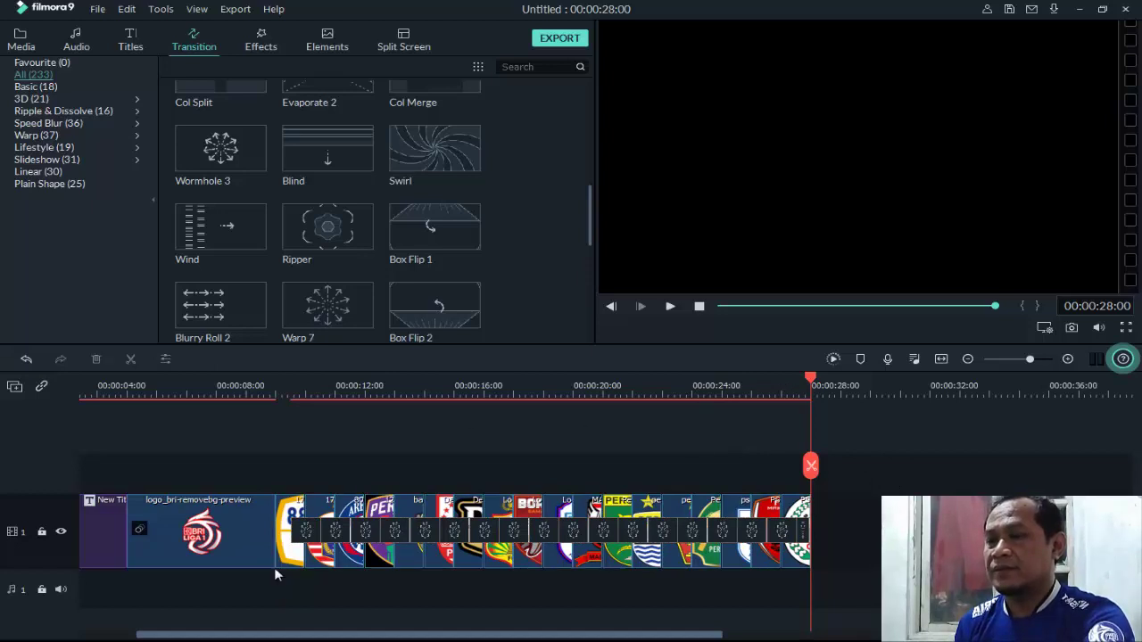
Return the playhead to the start of the timeline and preview the whole video.
drag(239, 635, 184, 636)
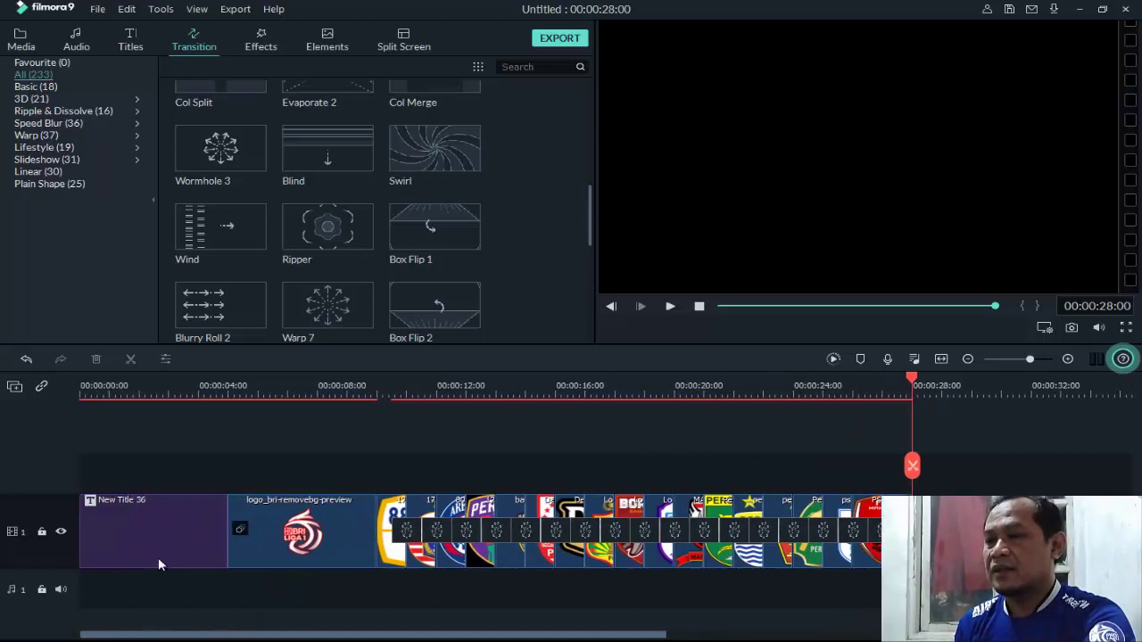
click(110, 386)
drag(108, 377, 73, 394)
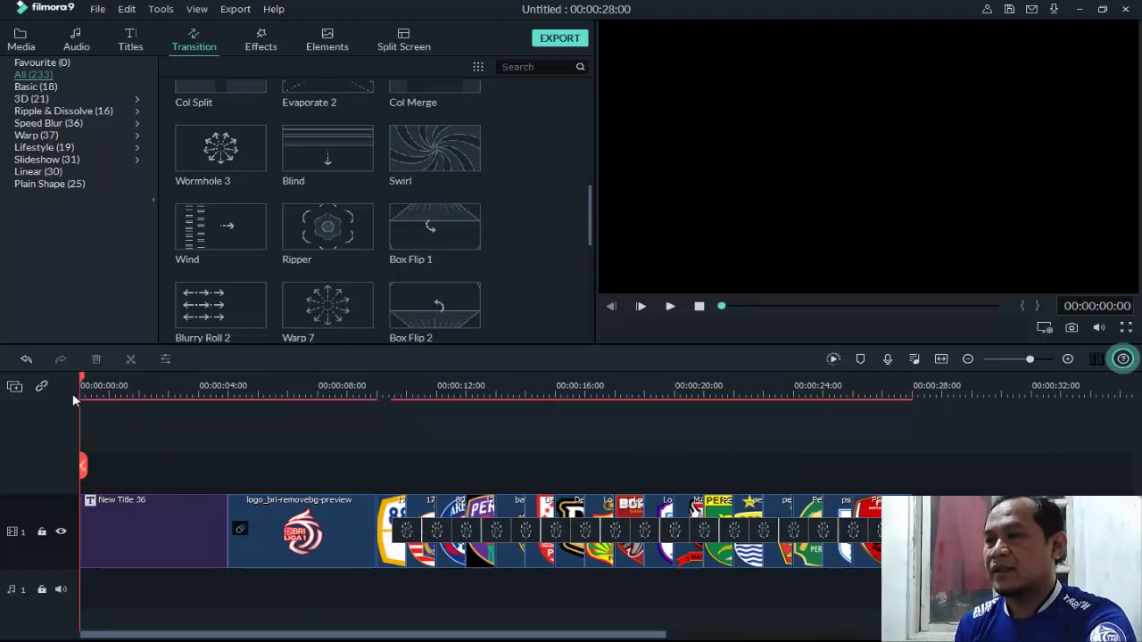
click(670, 306)
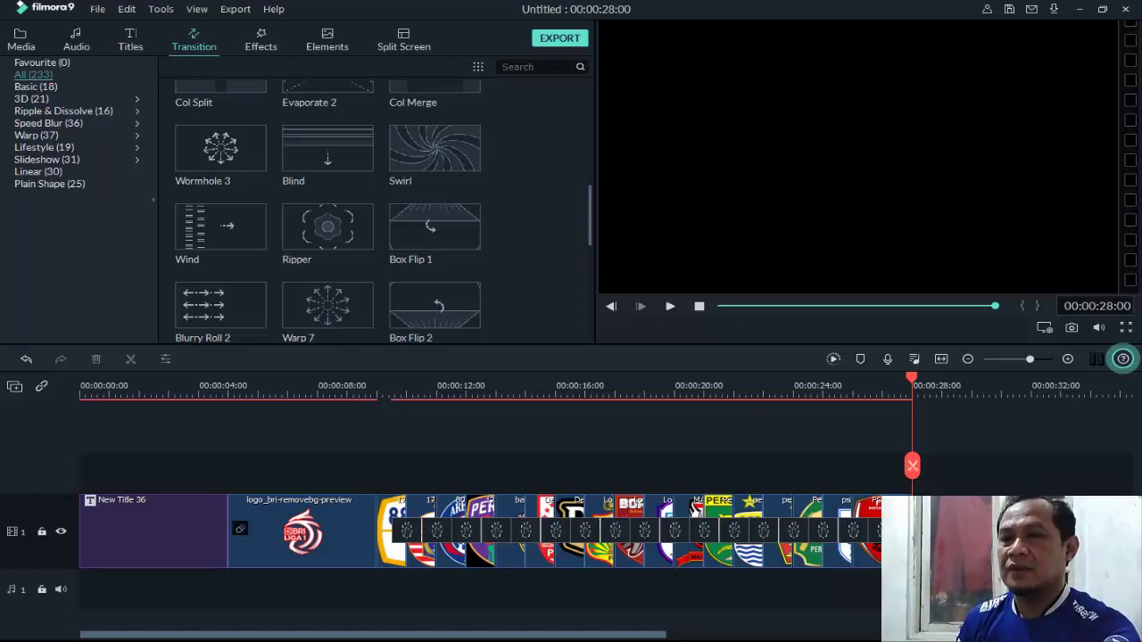
Open the export settings, name the output file LIGA 1 and choose the Downloads folder as its destination.
click(560, 39)
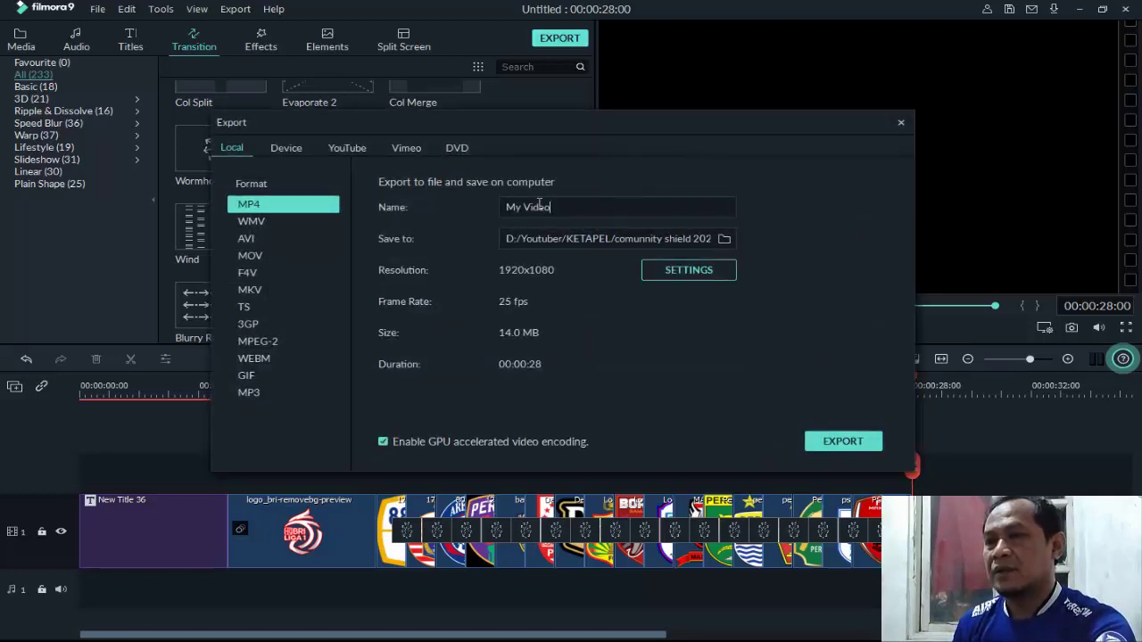
drag(553, 208, 501, 206)
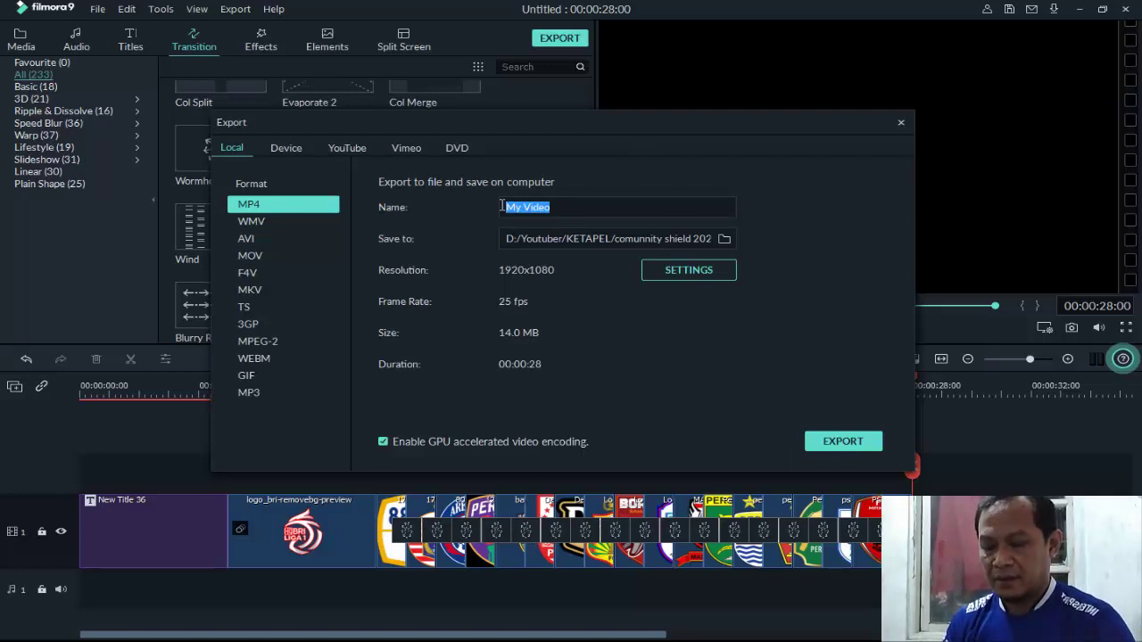
text(LIGA 1)
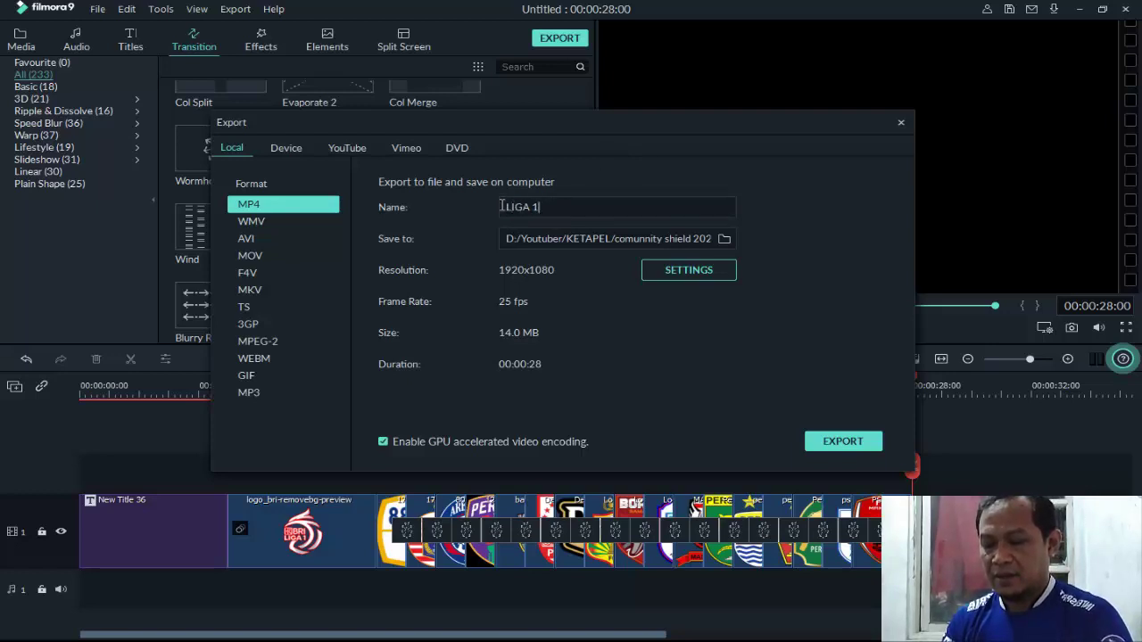
click(724, 240)
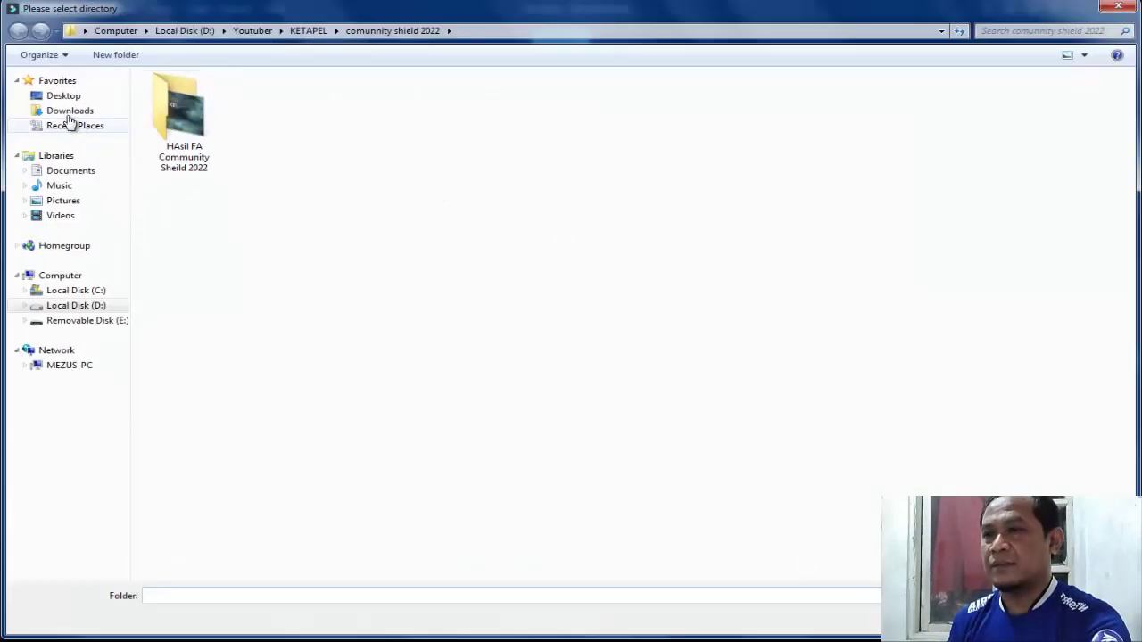
click(70, 113)
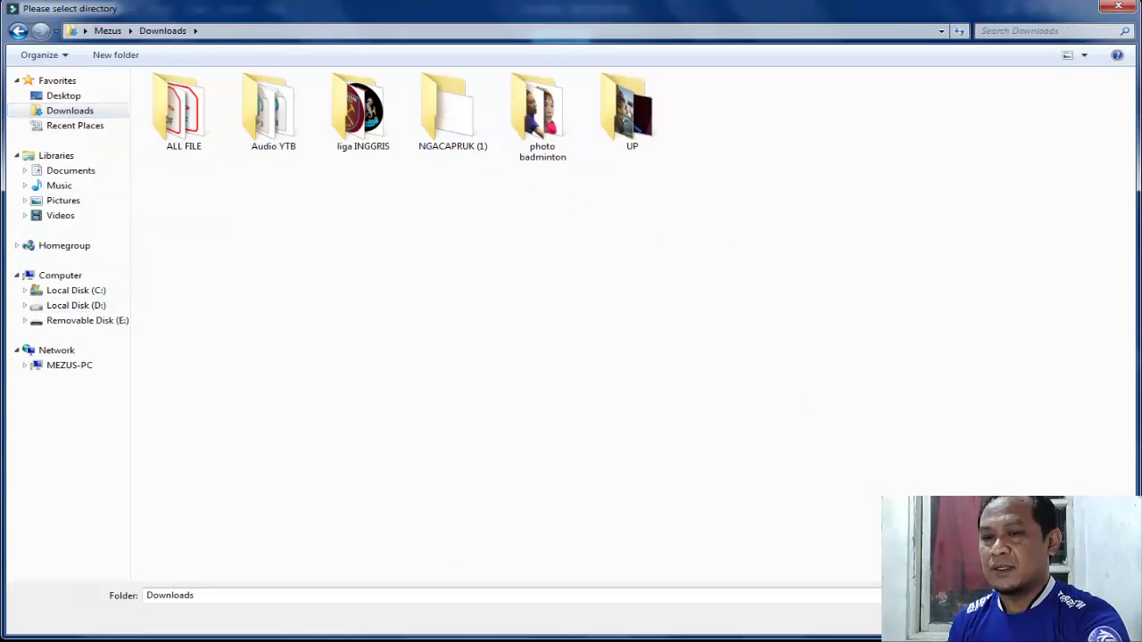
key(Return)
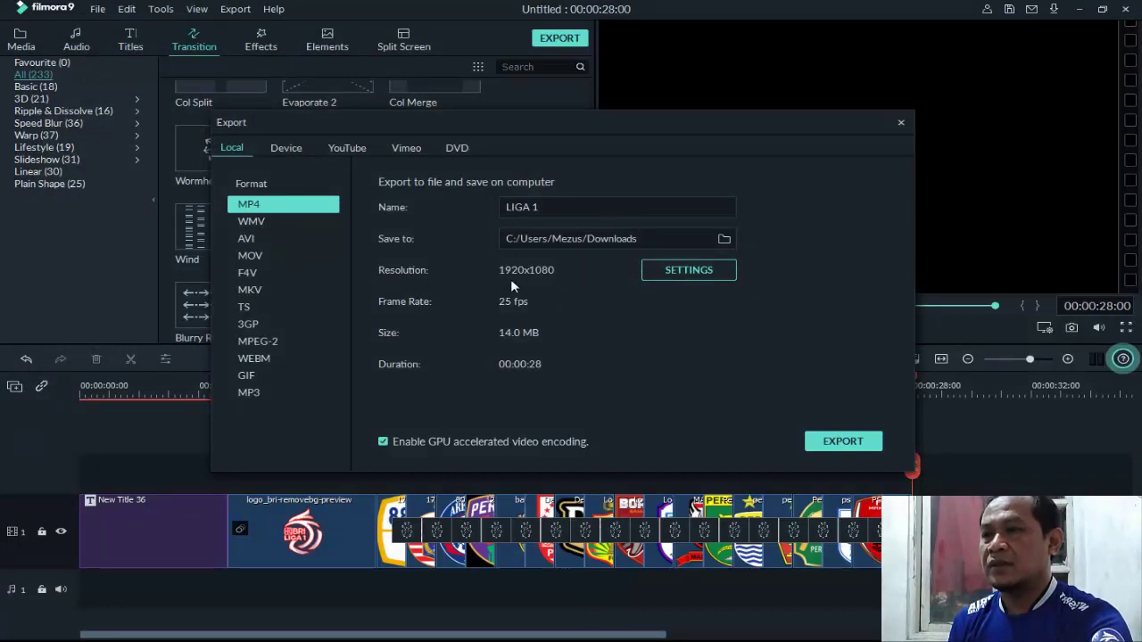
Set the export resolution to 1280x720.
click(690, 270)
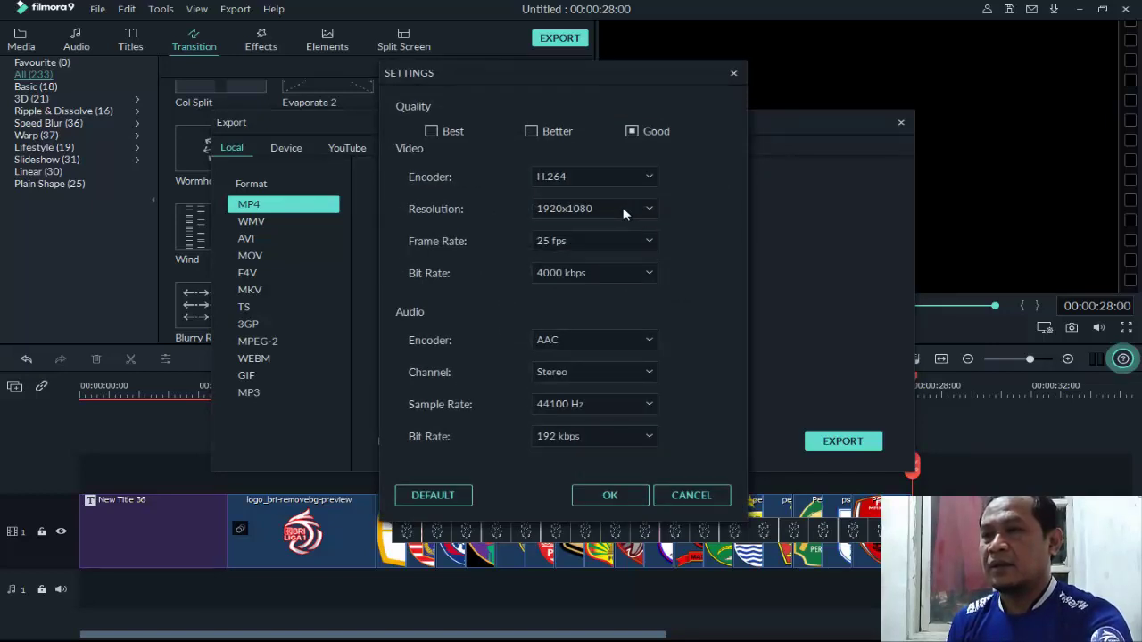
click(624, 212)
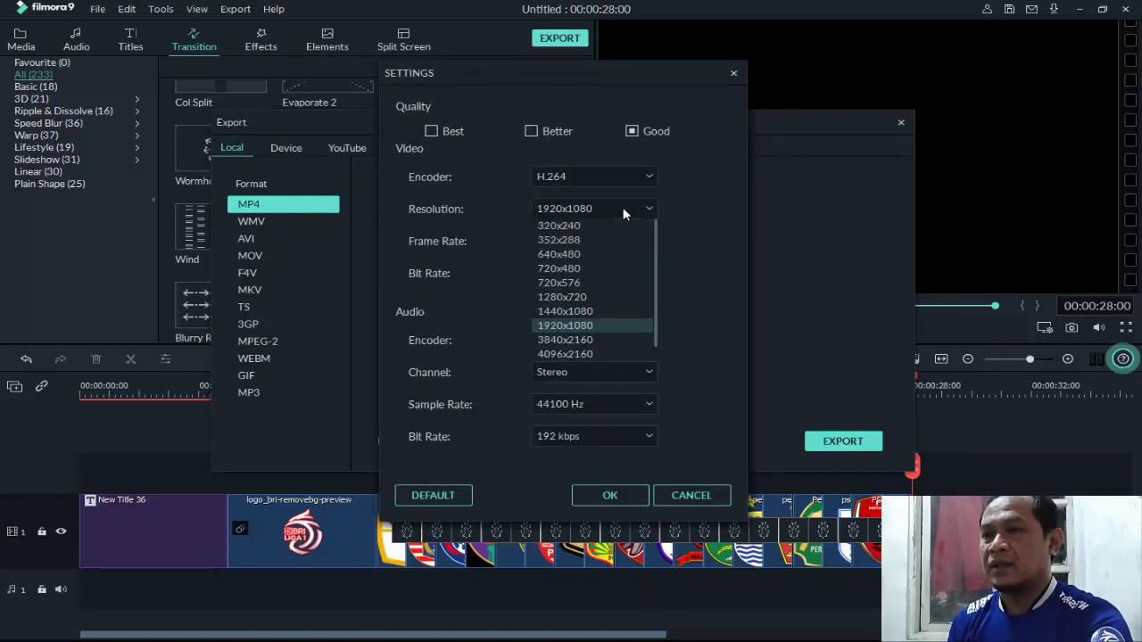
click(609, 299)
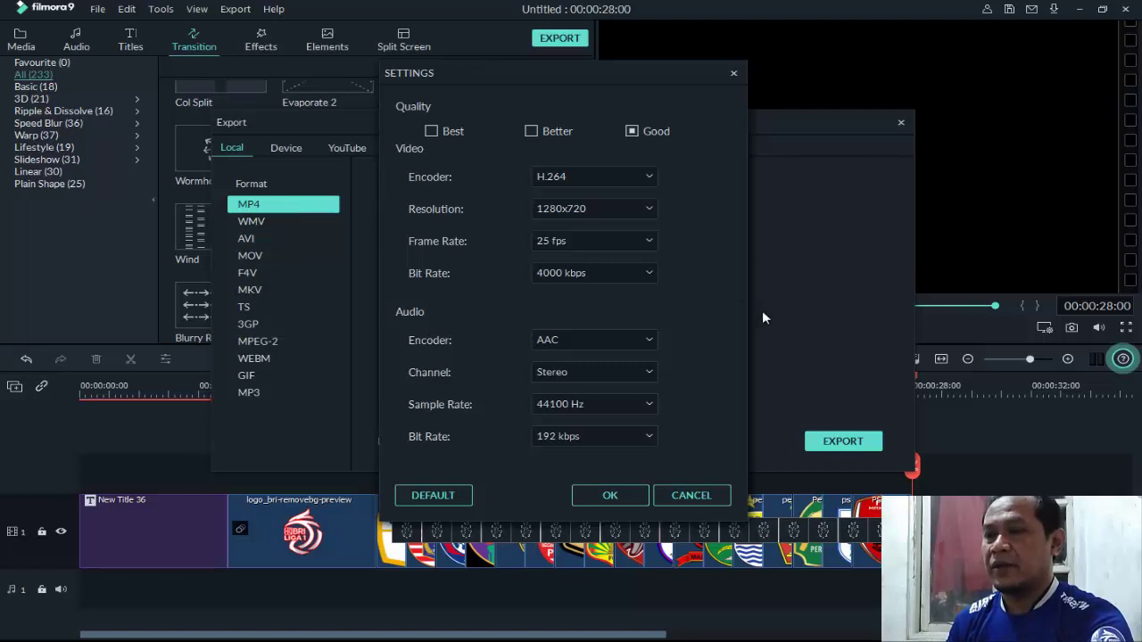
click(610, 495)
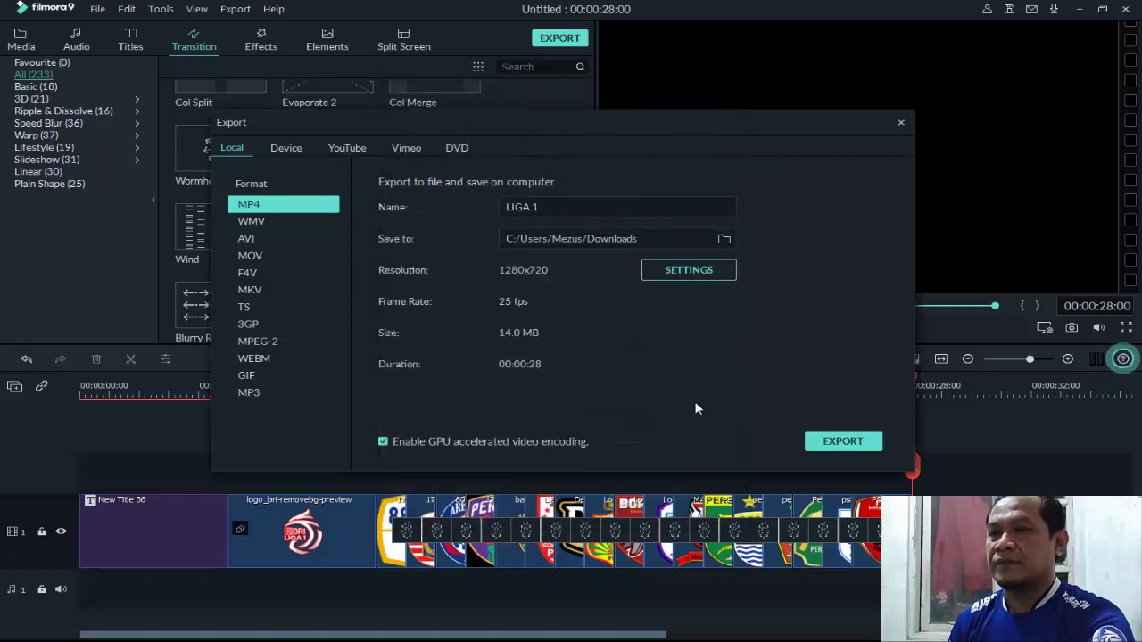
Export the LIGA 1 video, dismiss the Windows color scheme prompt, and close the export windows once rendering is done.
click(842, 441)
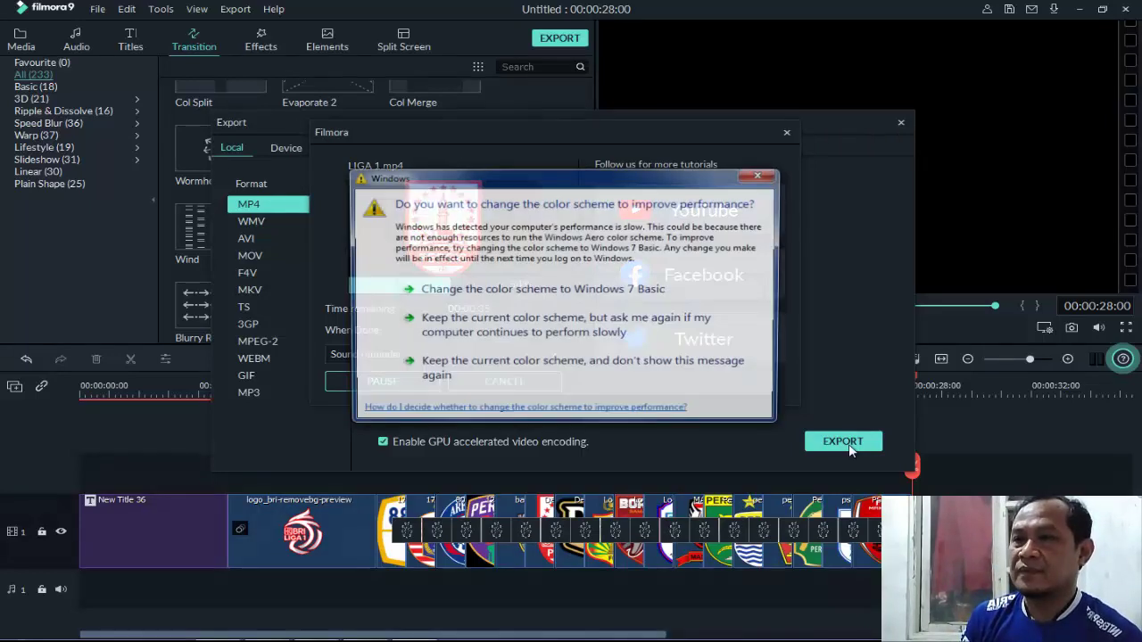
click(761, 174)
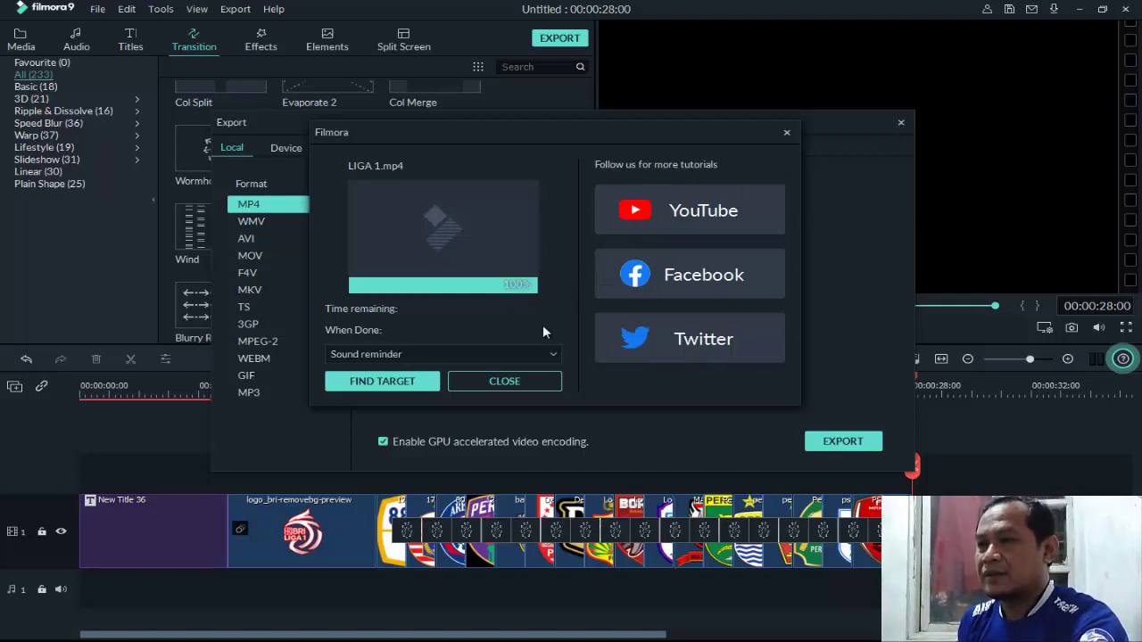
click(521, 382)
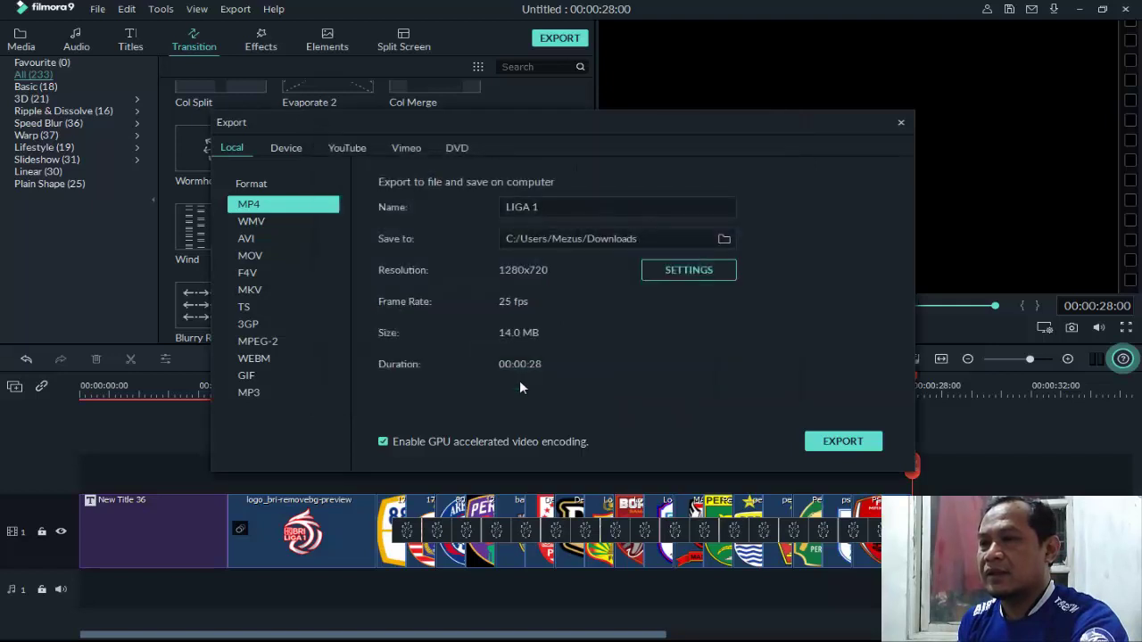
click(902, 122)
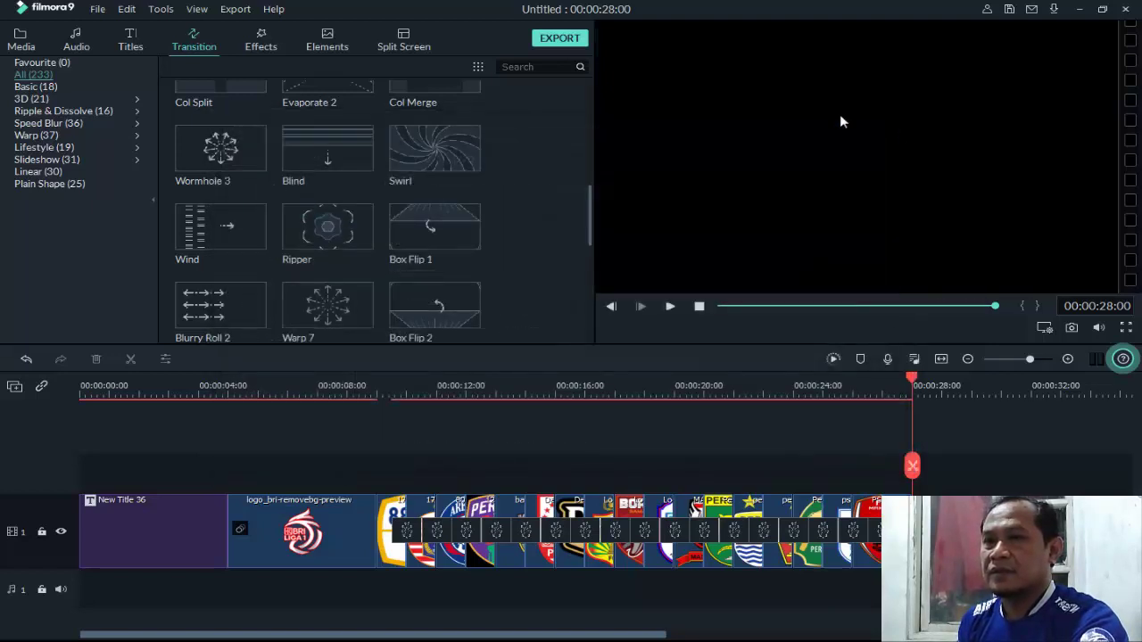
Save the project as VE Project 1 in the Downloads folder.
click(97, 11)
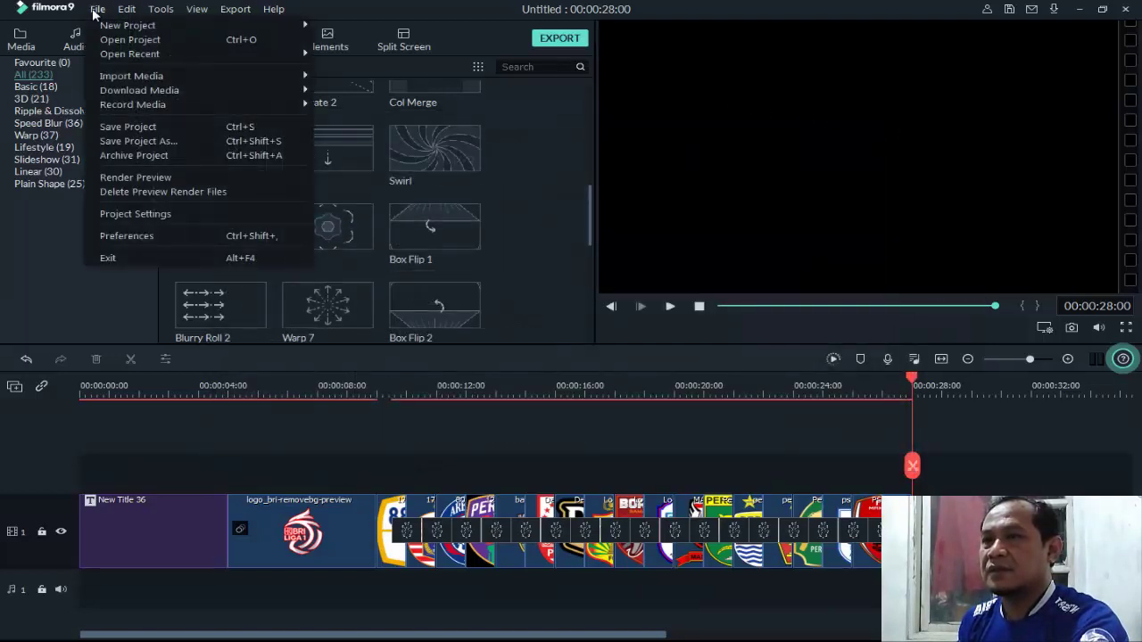
click(150, 127)
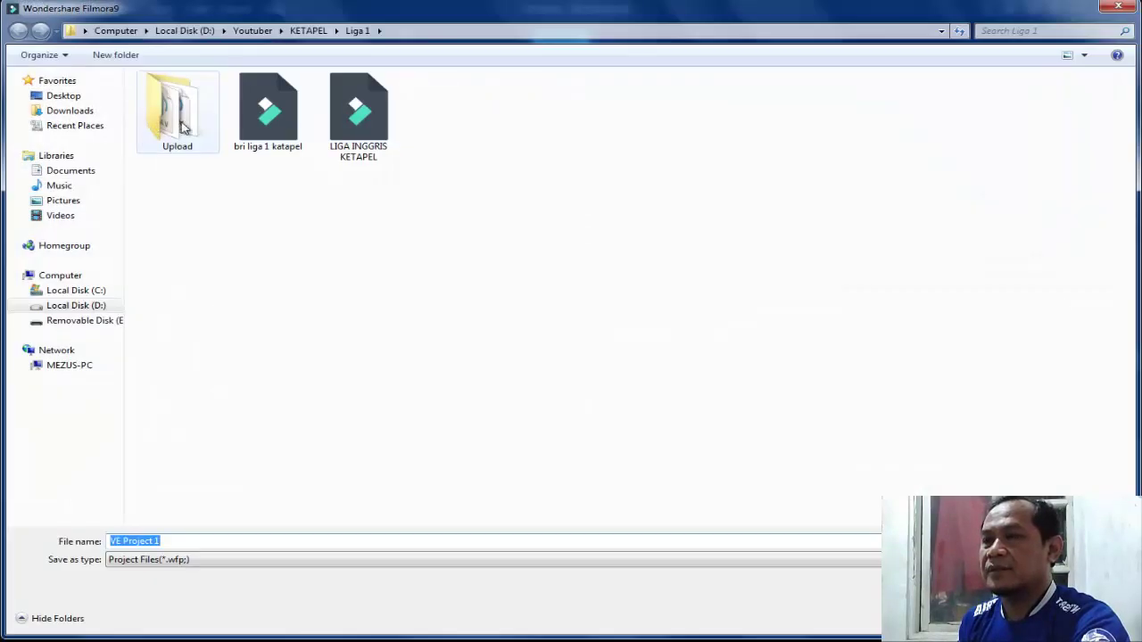
click(86, 112)
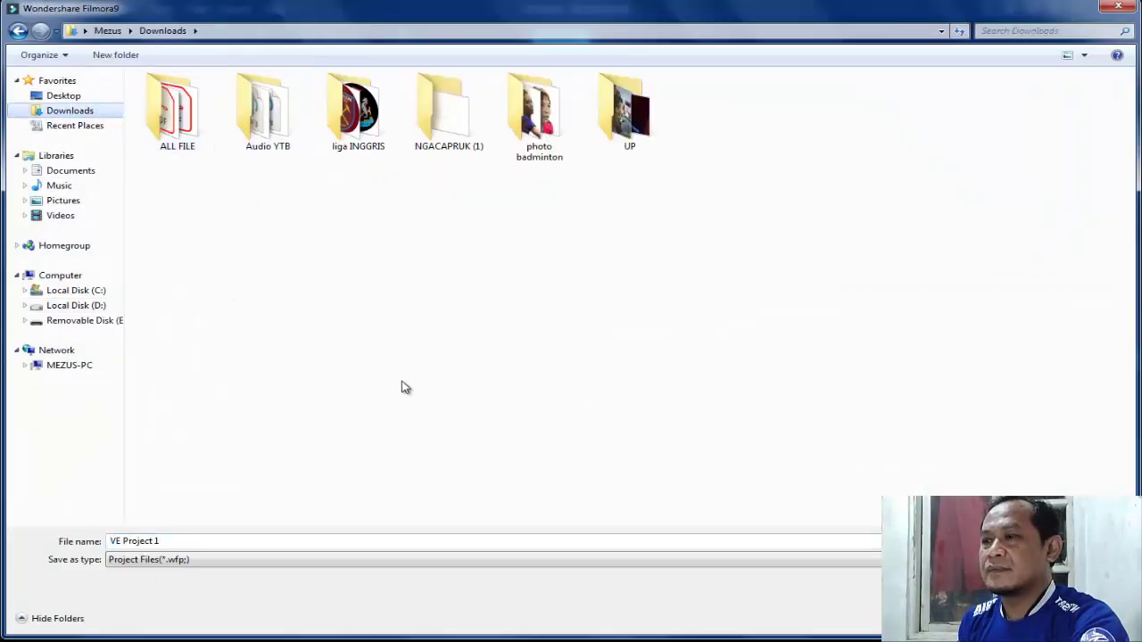
key(Return)
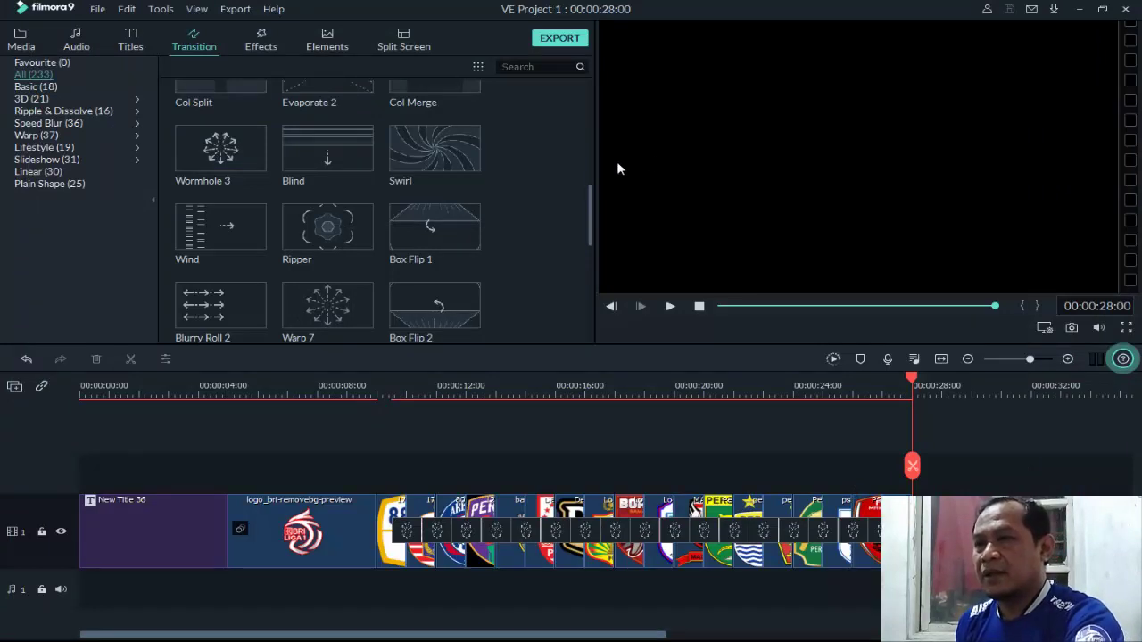
Minimize the editor, switch to Windows Explorer and select the exported LIGA 1 video in the Downloads folder.
click(1082, 9)
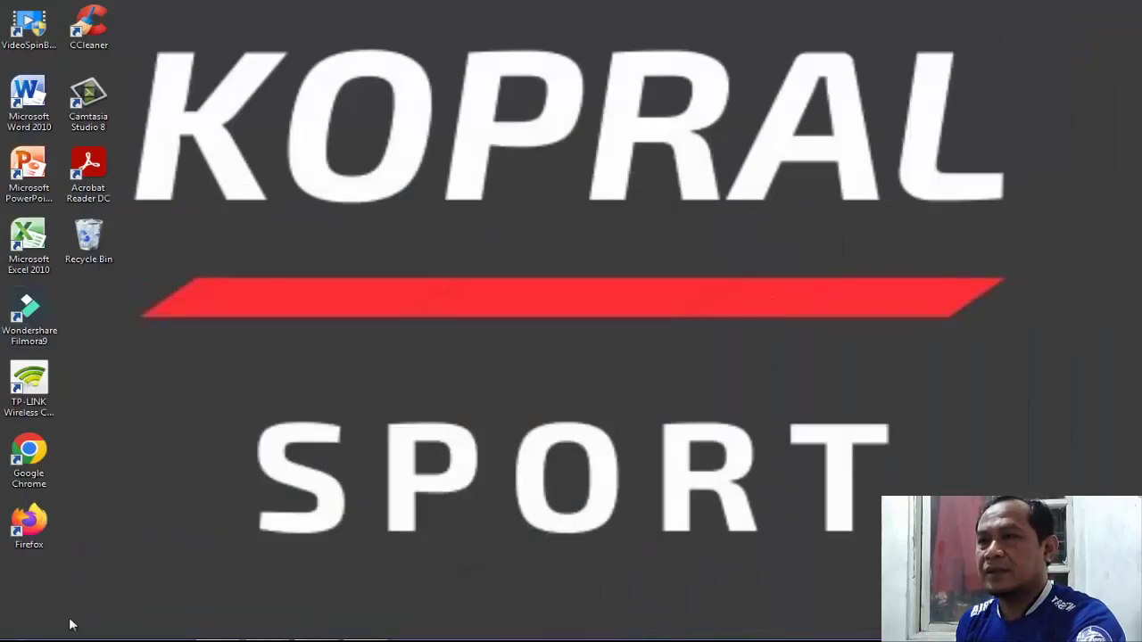
click(218, 631)
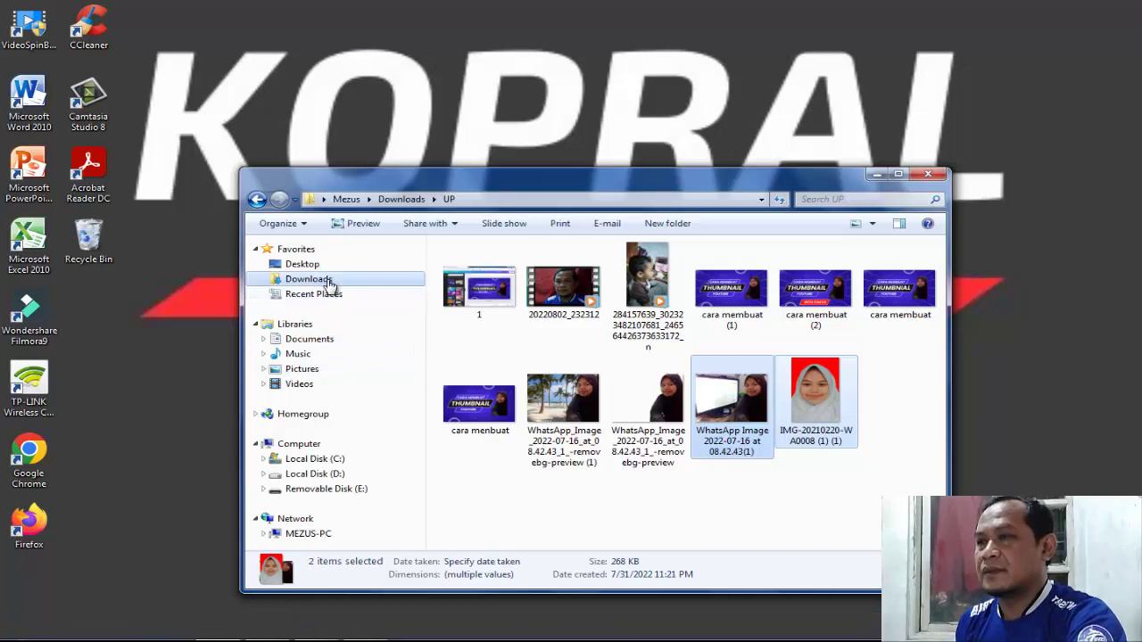
click(323, 280)
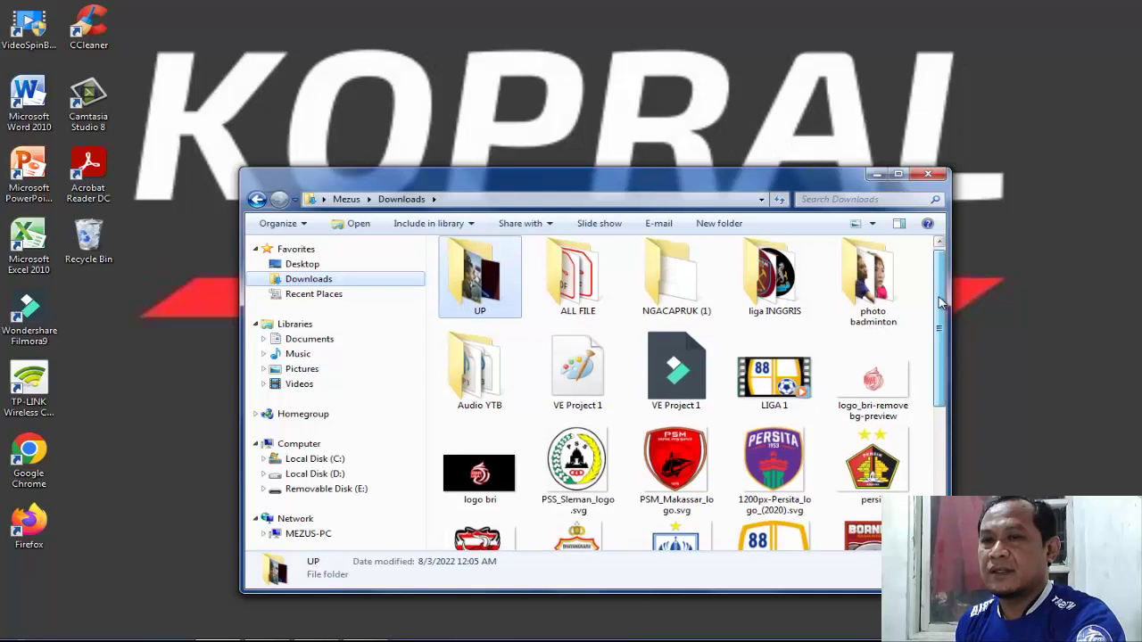
drag(939, 299, 940, 335)
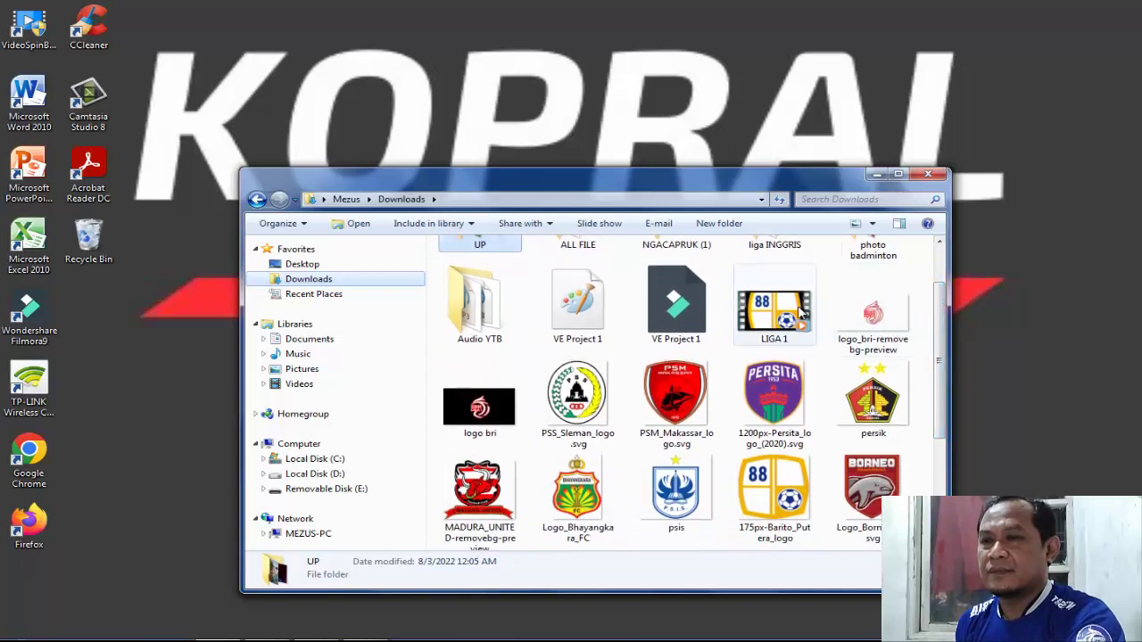
click(789, 312)
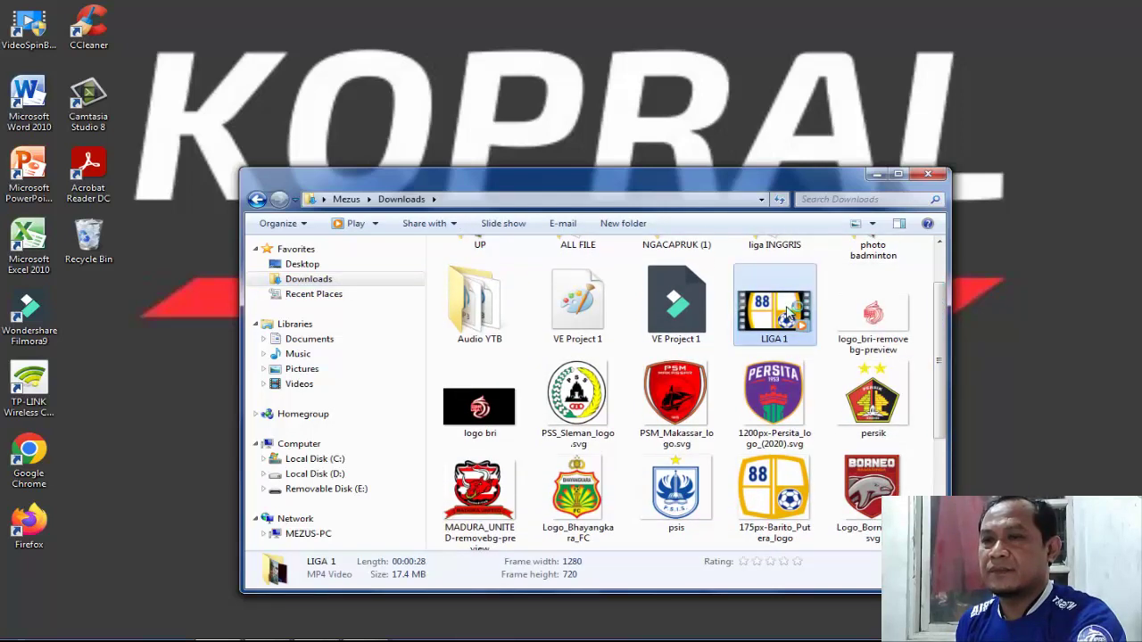